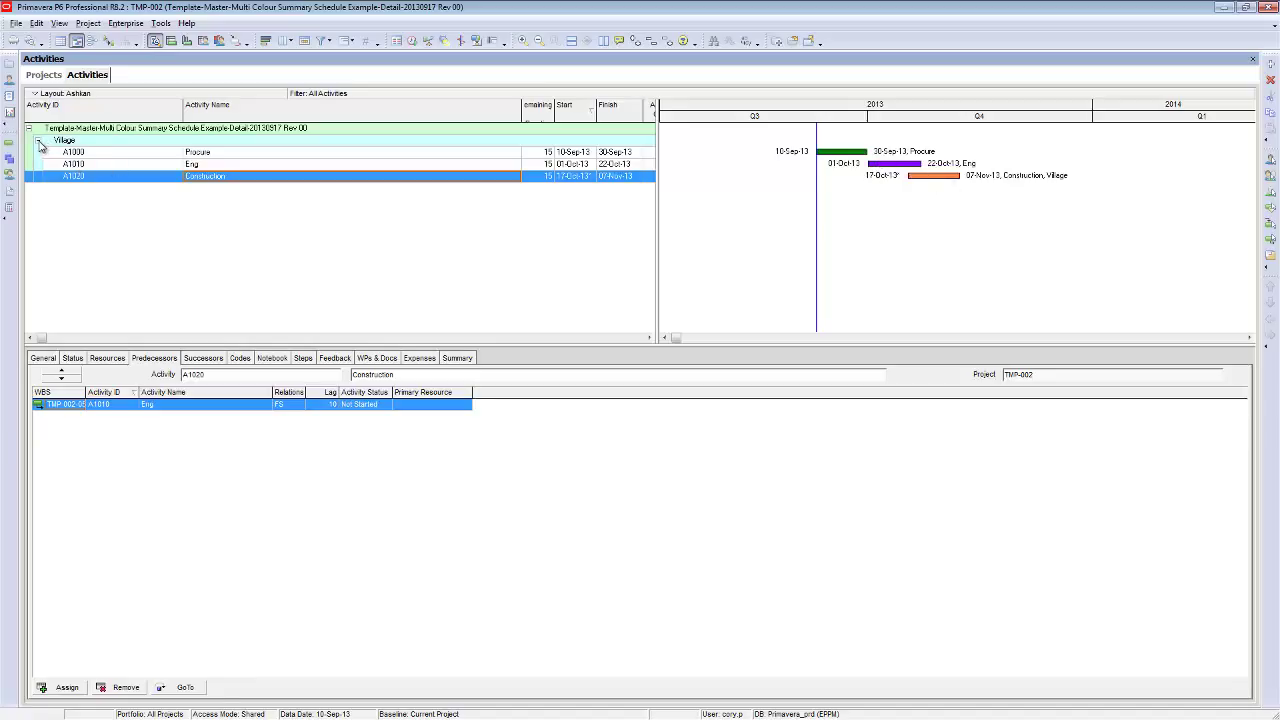
# - Collapse and expand the Village group to compare its summary and activity bars, and inspect the AD-STAGE codes of Eng and Construction
pyautogui.click(39, 142)
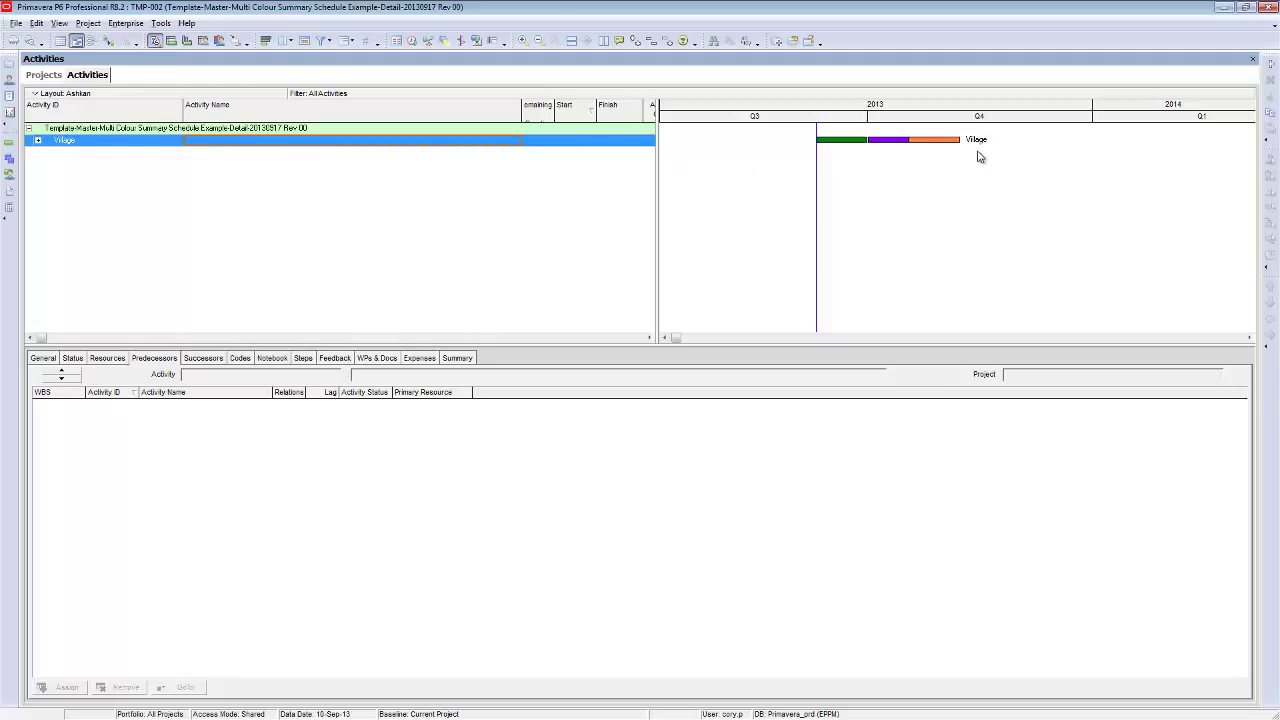
pyautogui.click(38, 141)
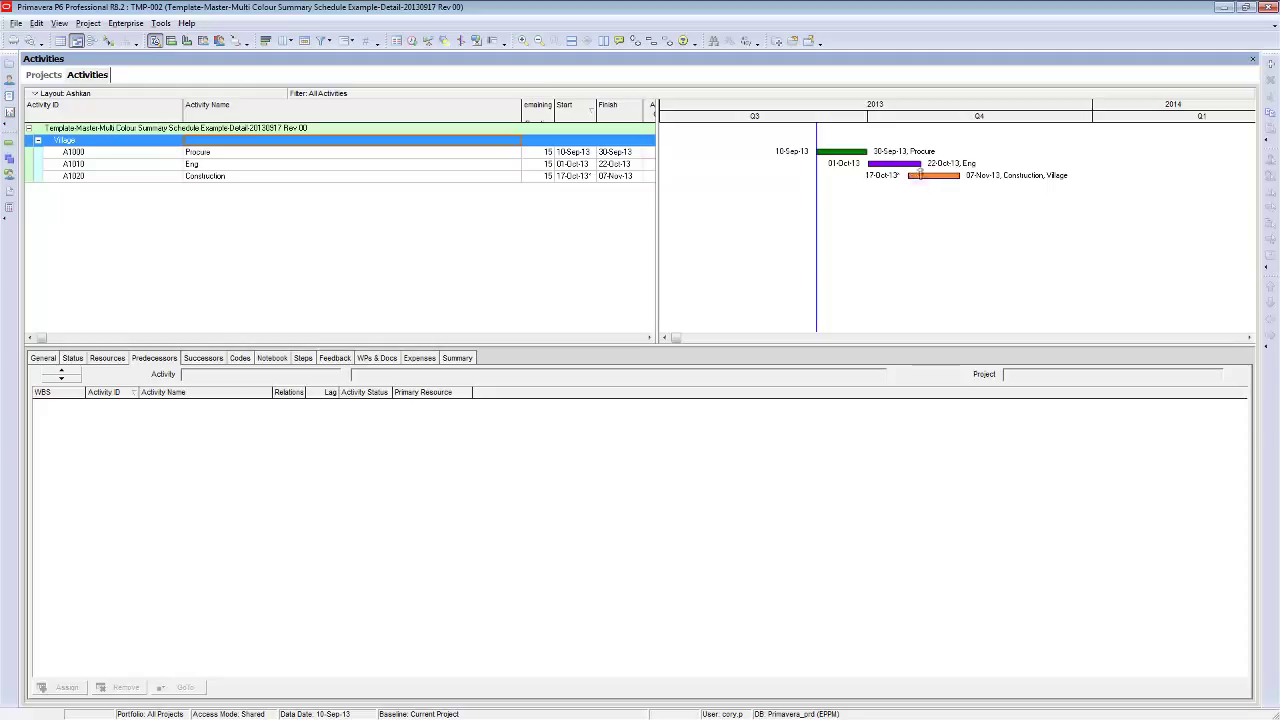
pyautogui.click(37, 140)
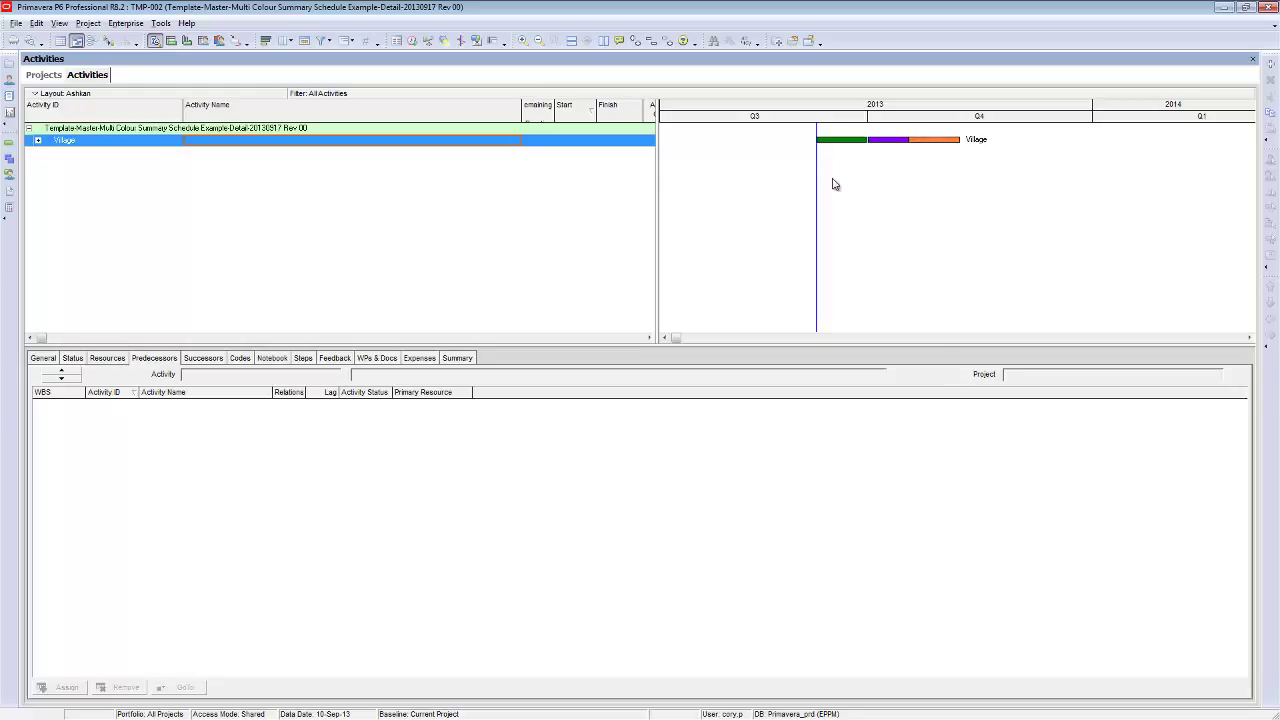
pyautogui.click(37, 140)
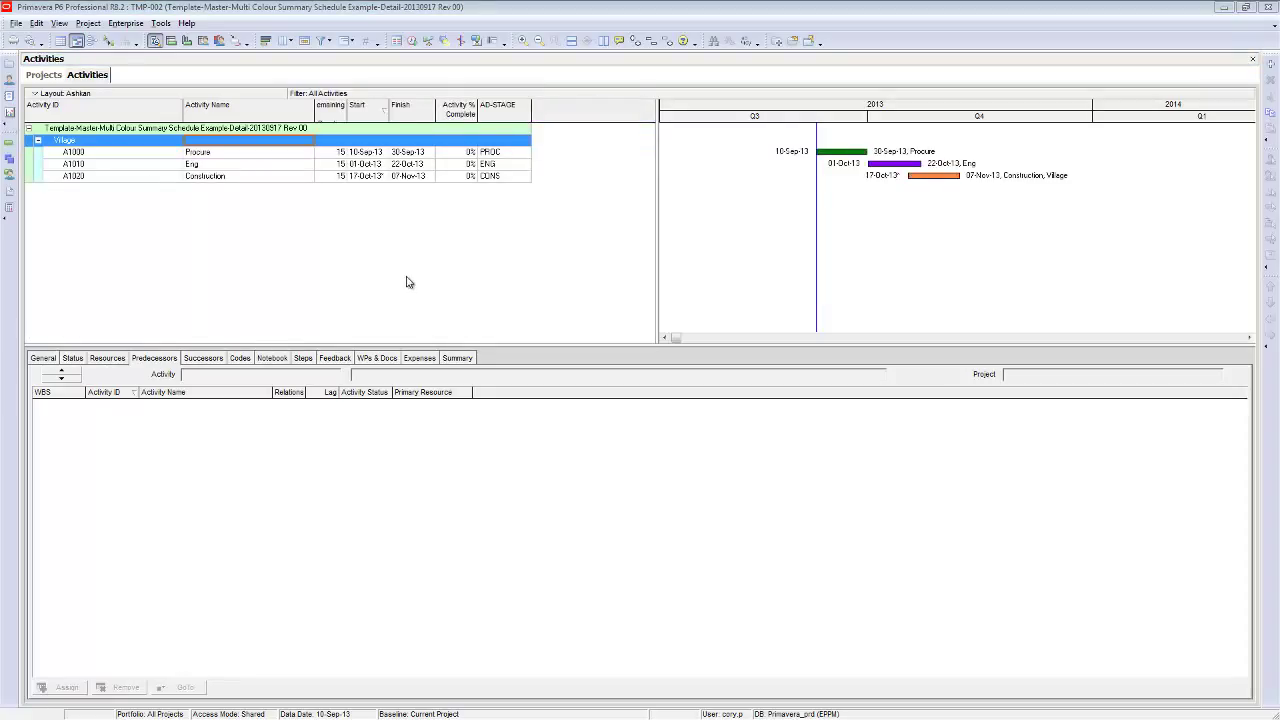
pyautogui.click(489, 164)
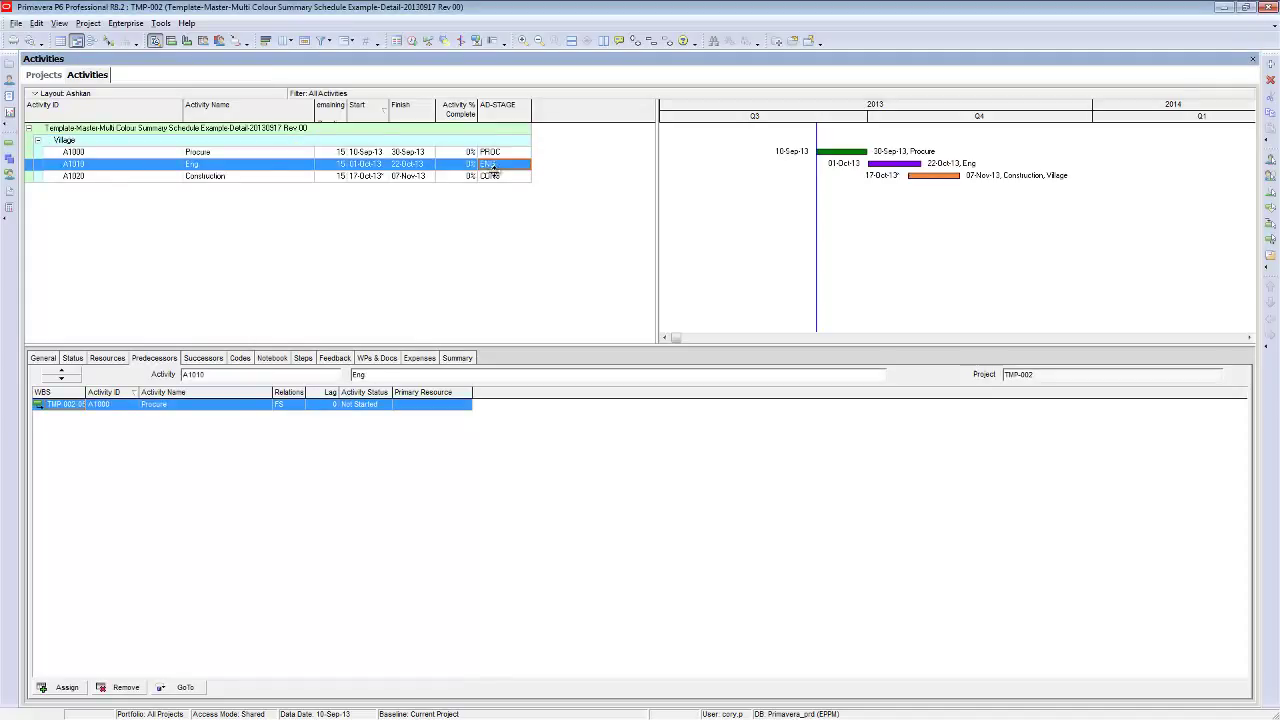
pyautogui.click(493, 176)
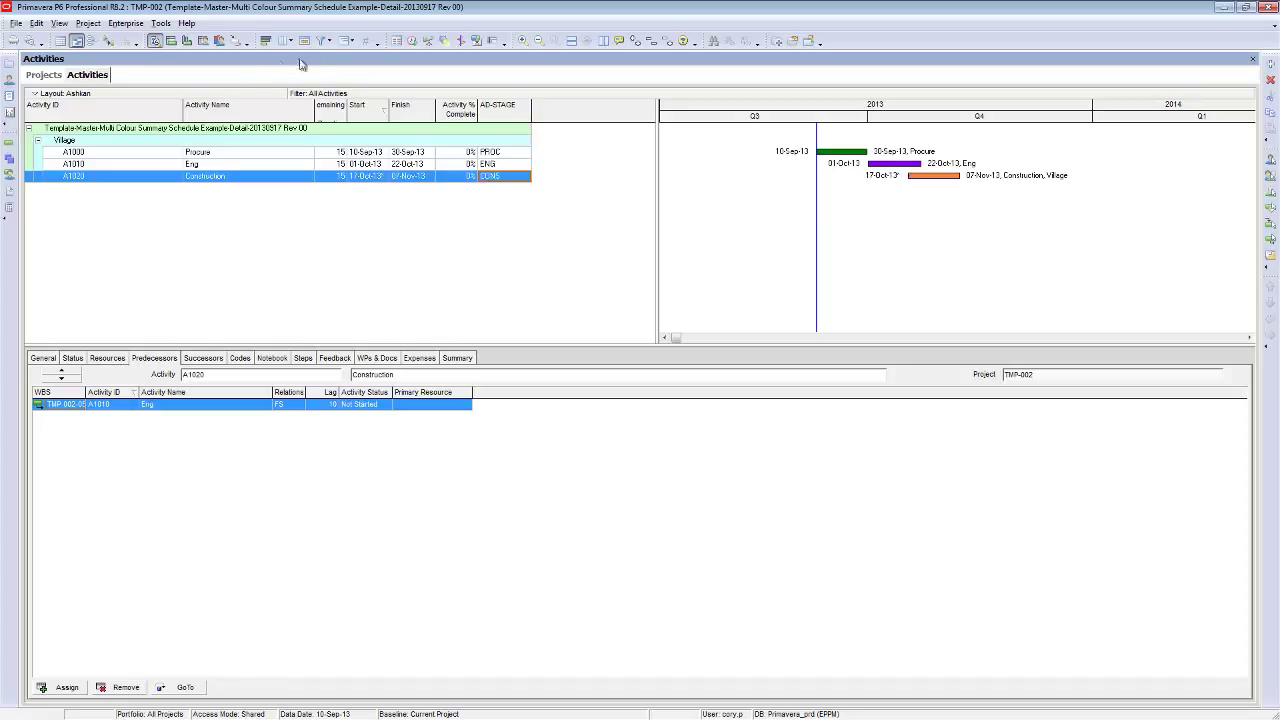
# - Open the activity filters and locate the user-defined MultiColourSummary filters for Construction, Engineering and Procure
pyautogui.click(324, 41)
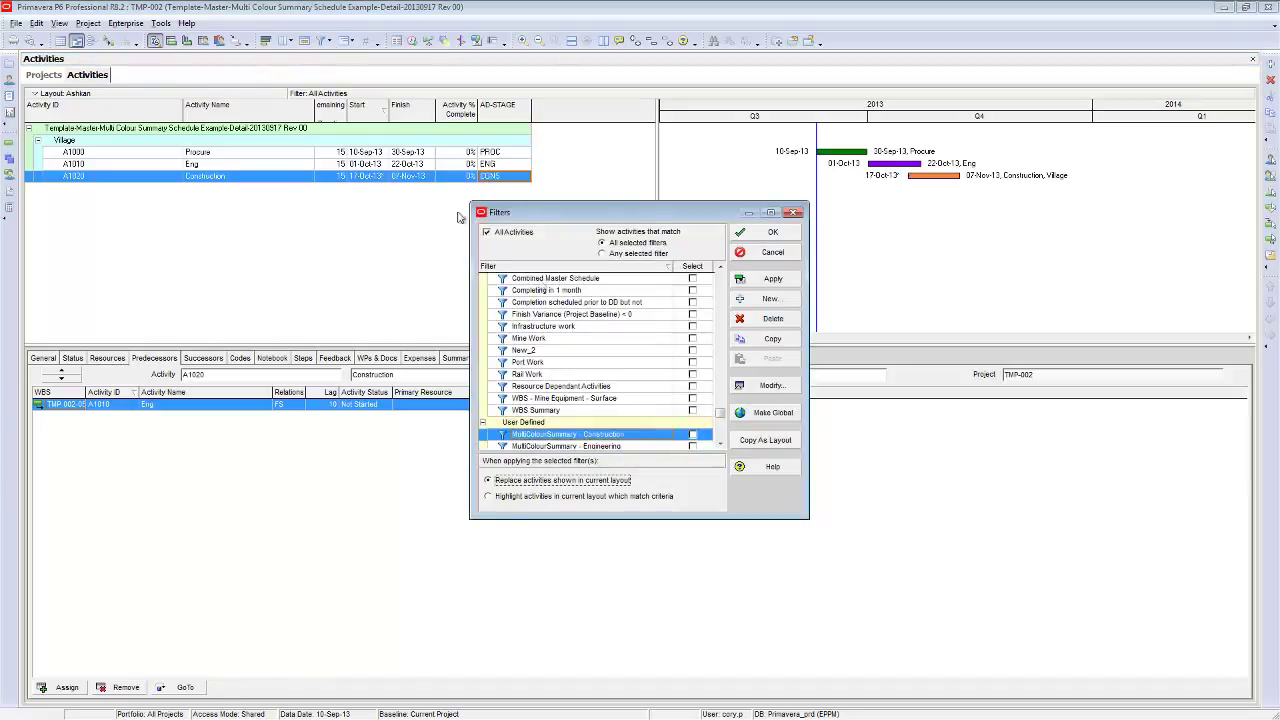
pyautogui.click(720, 446)
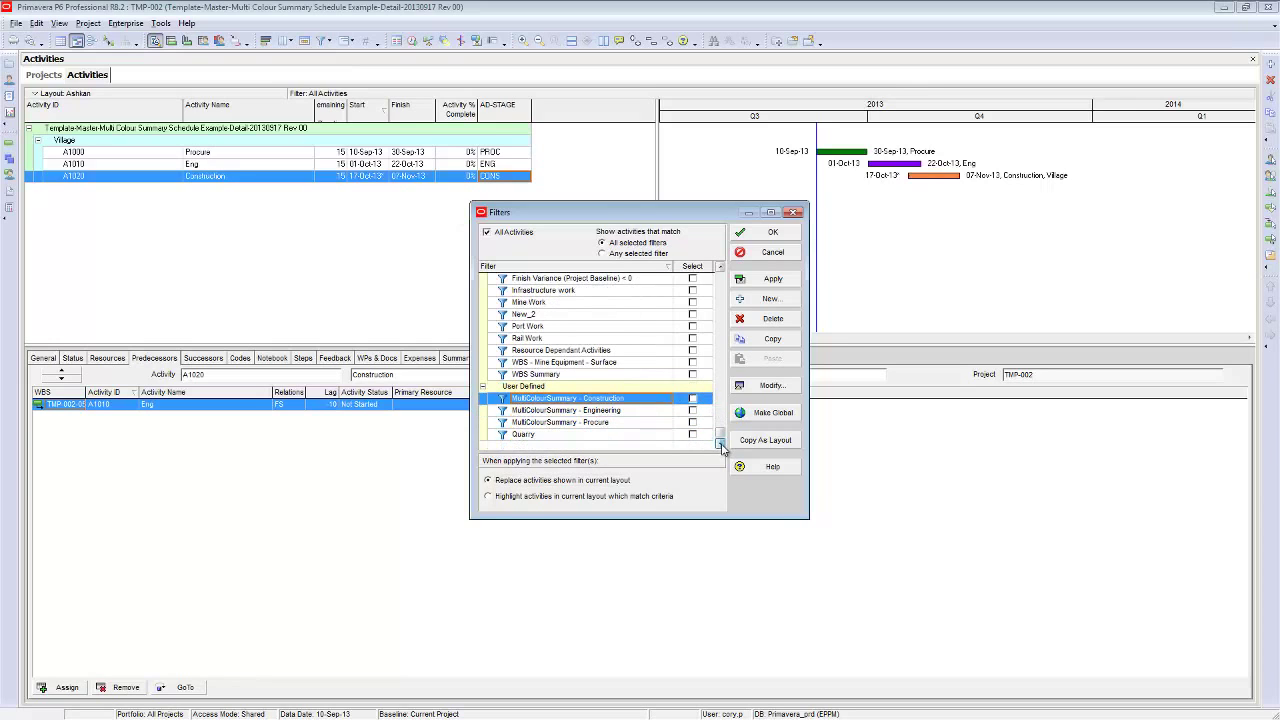
pyautogui.click(768, 300)
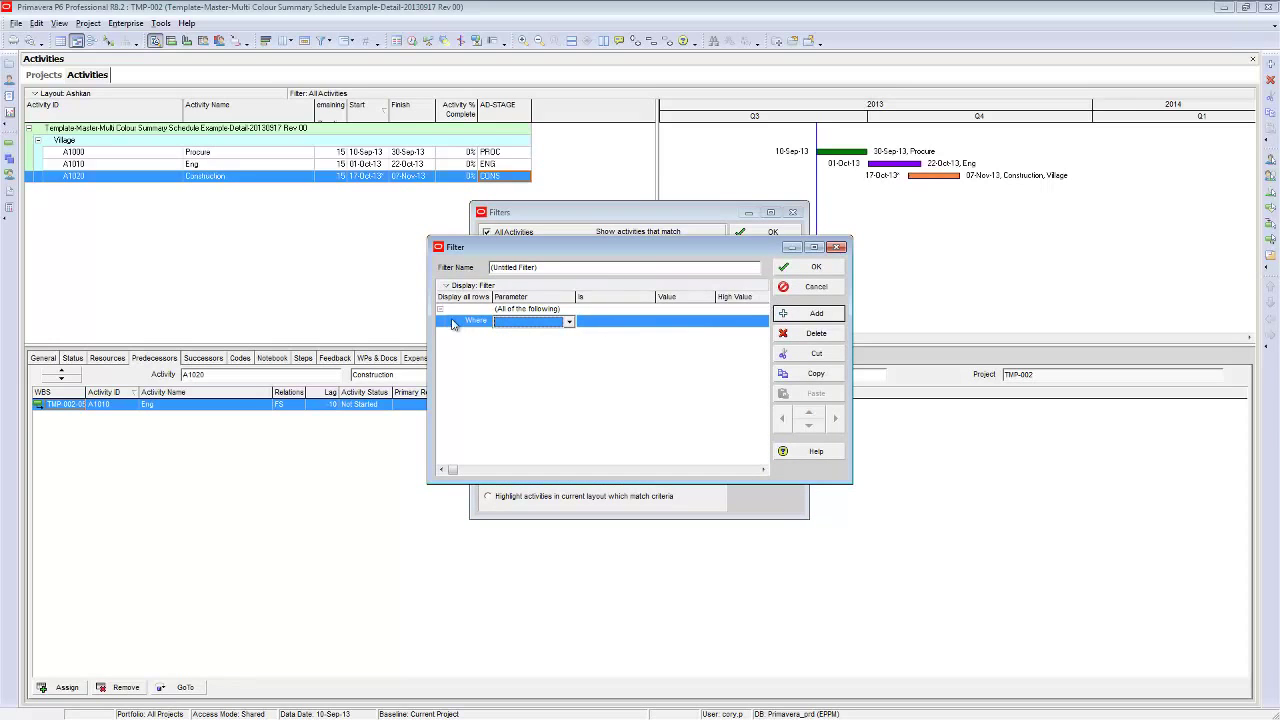
pyautogui.click(815, 286)
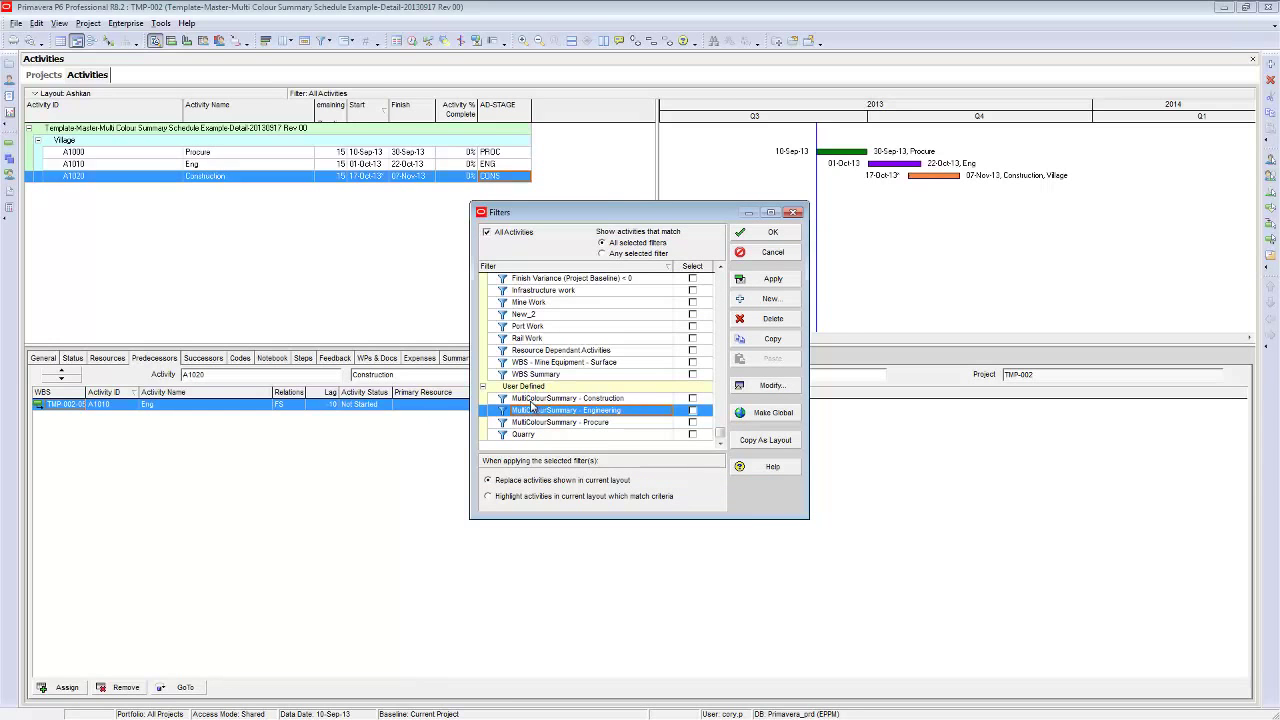
pyautogui.click(536, 400)
pyautogui.click(614, 410)
pyautogui.click(606, 422)
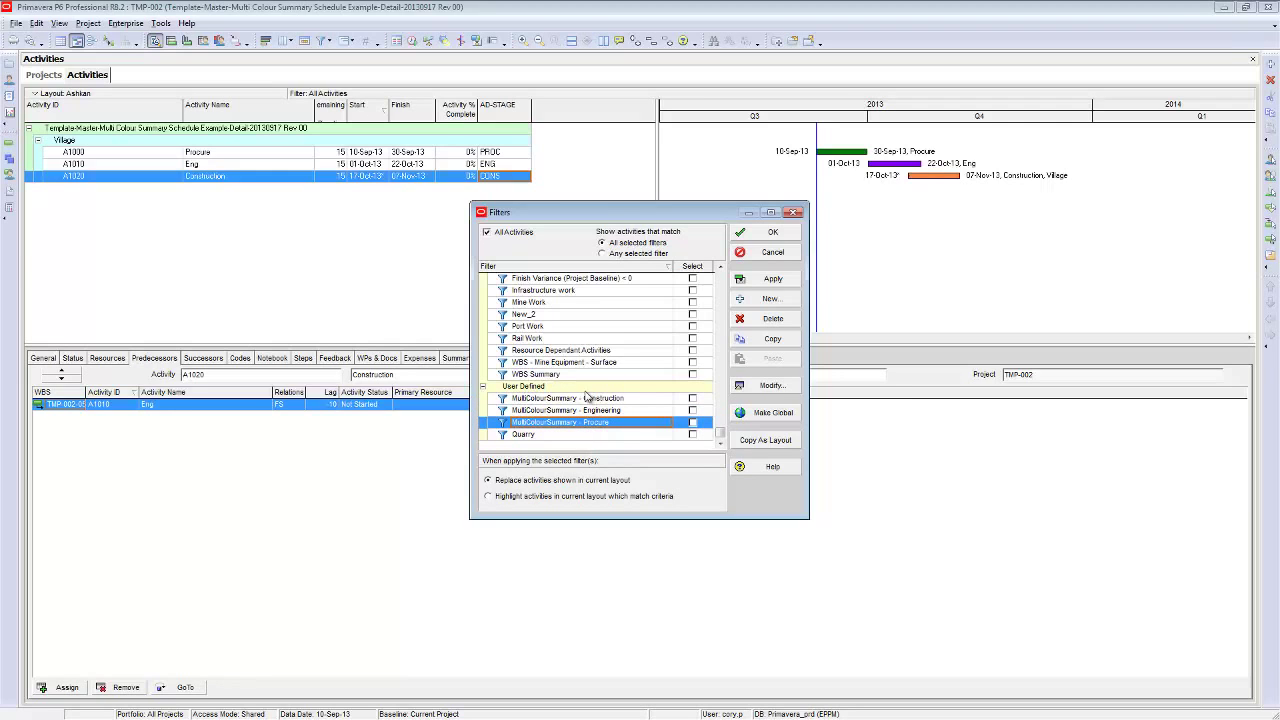
# - Set the AD-STAGE value in the MultiColourSummary - Construction filter to the top-level CONS code and save the filter
pyautogui.click(565, 400)
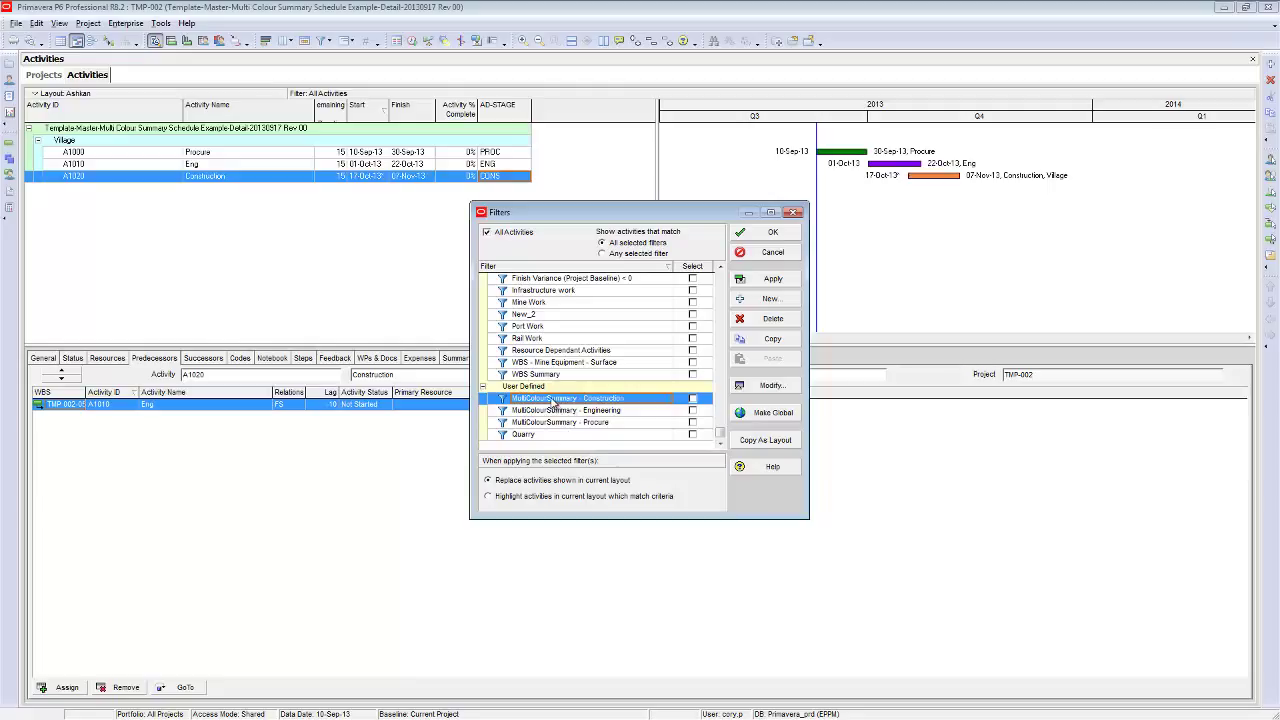
pyautogui.doubleClick(552, 400)
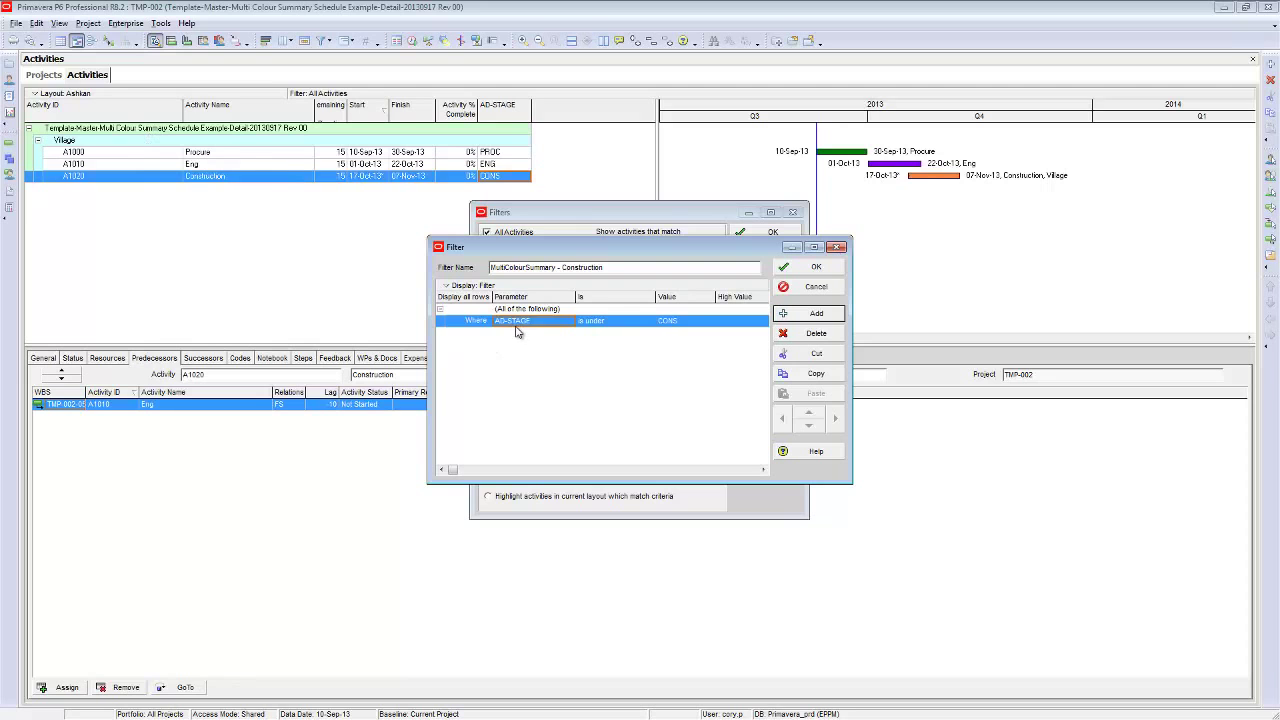
pyautogui.click(682, 321)
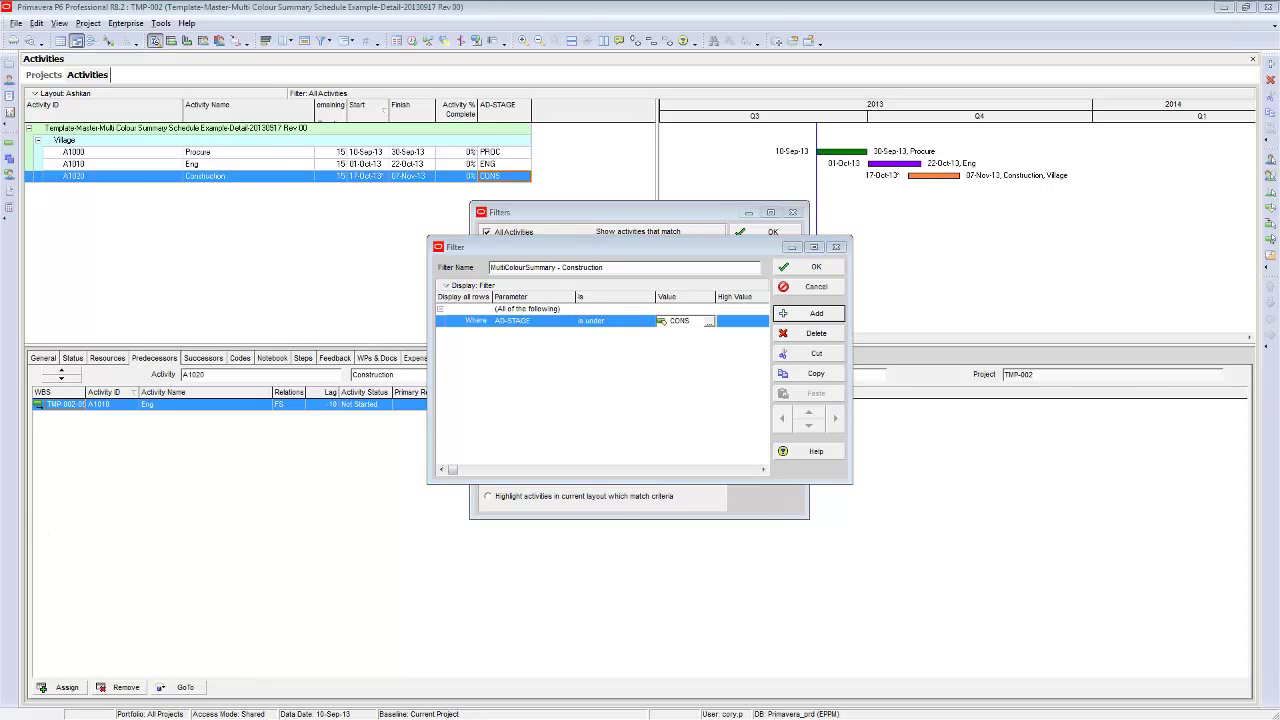
pyautogui.moveTo(220, 223); pyautogui.dragTo(913, 287)
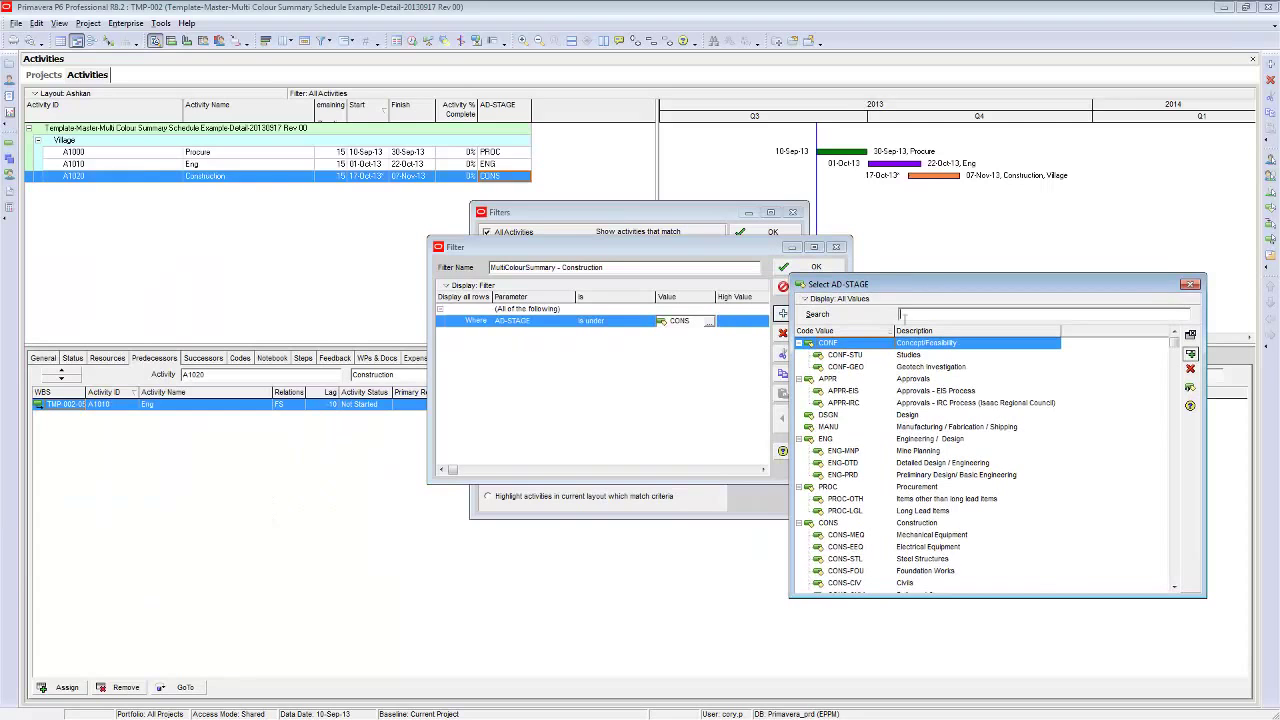
pyautogui.click(800, 343)
pyautogui.click(800, 355)
pyautogui.click(800, 391)
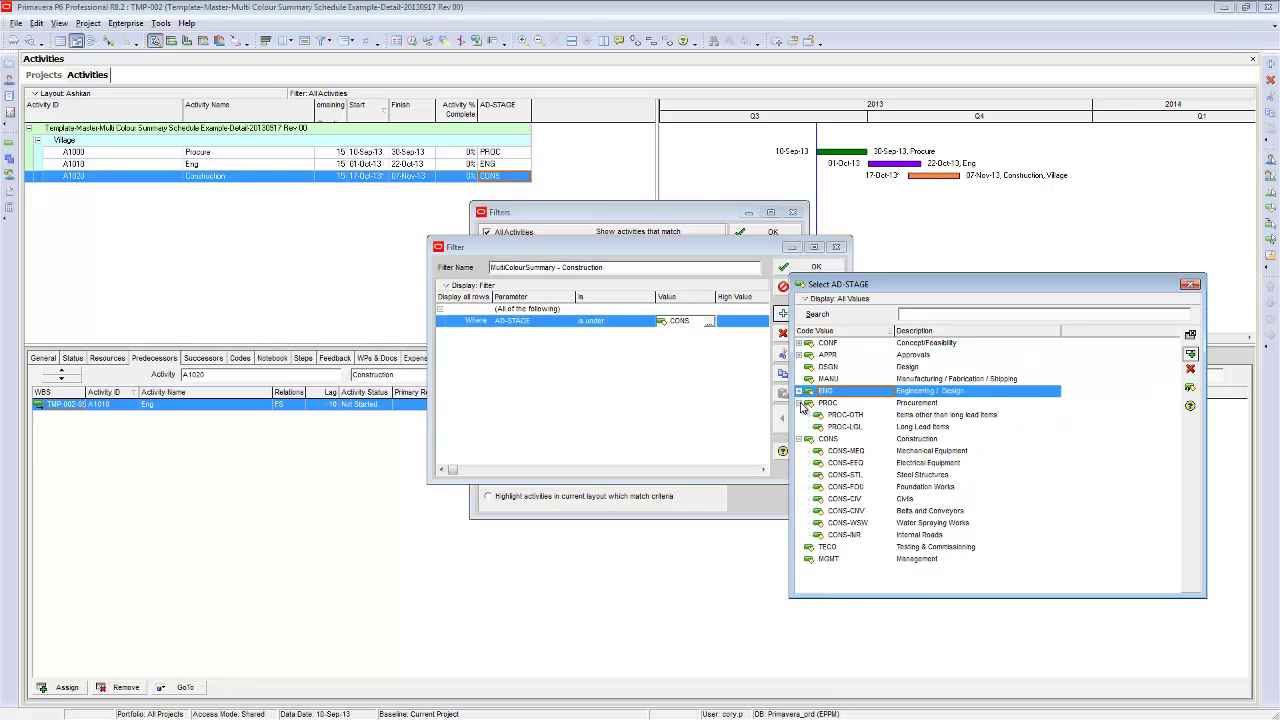
pyautogui.click(800, 403)
pyautogui.click(801, 415)
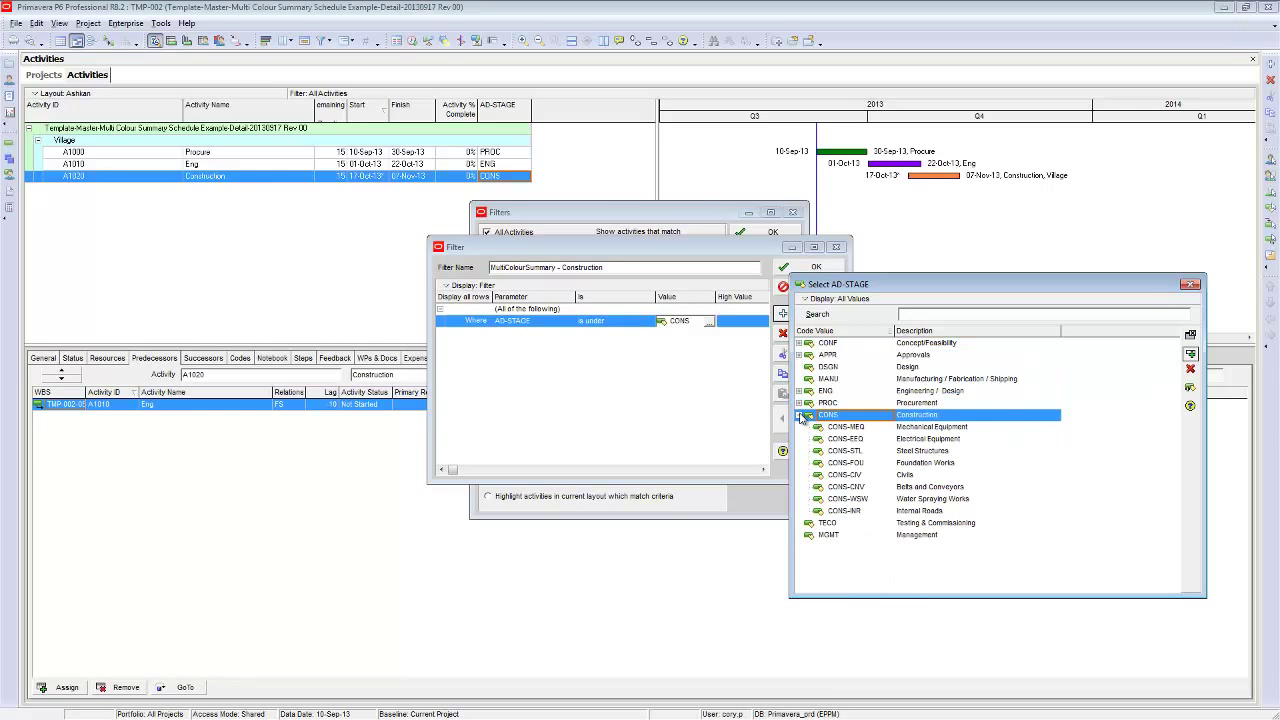
pyautogui.click(800, 415)
pyautogui.click(844, 405)
pyautogui.click(833, 417)
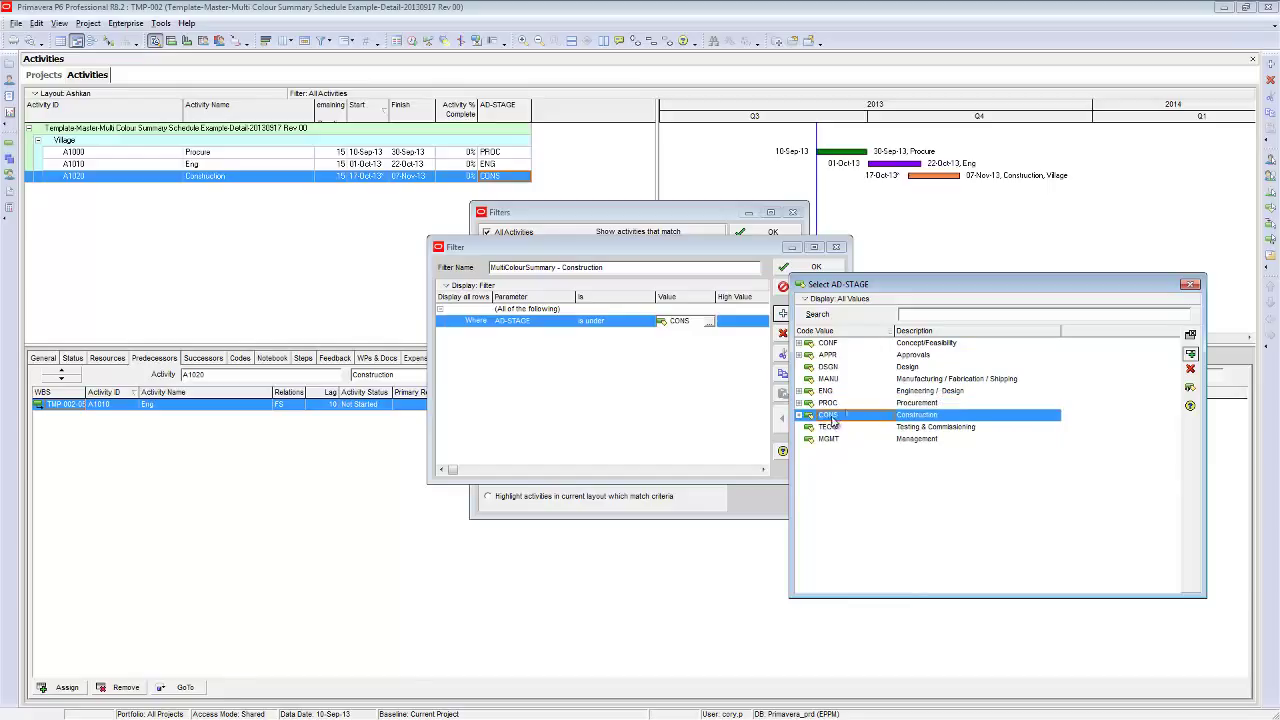
pyautogui.doubleClick(836, 420)
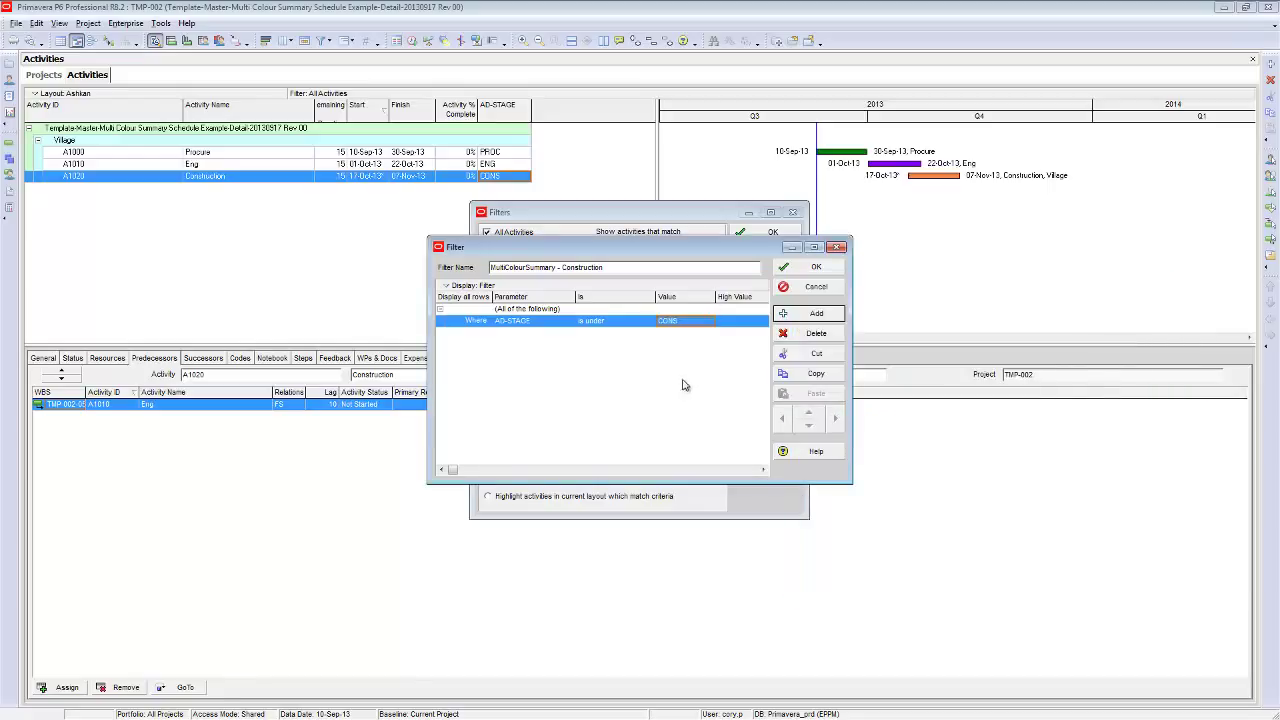
pyautogui.click(810, 268)
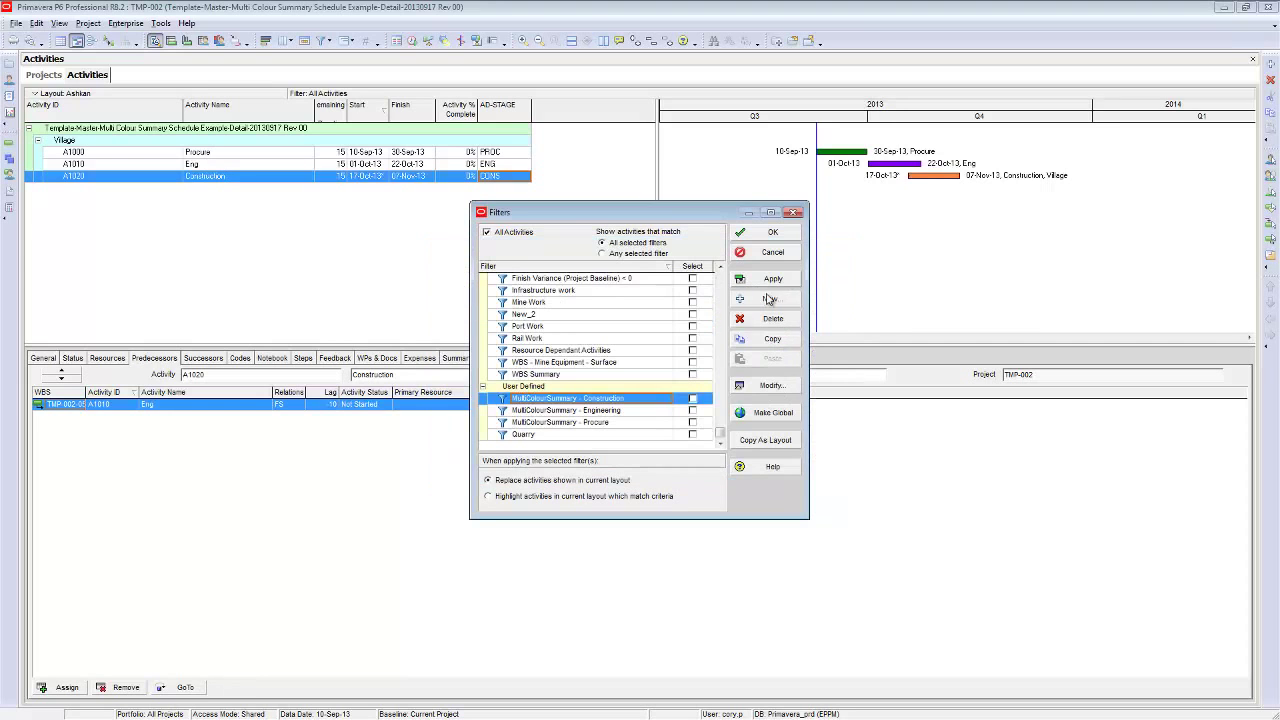
# - Review the AD-STAGE conditions of the MultiColourSummary - Engineering and MultiColourSummary - Procure filters, and close the filter list
pyautogui.doubleClick(591, 416)
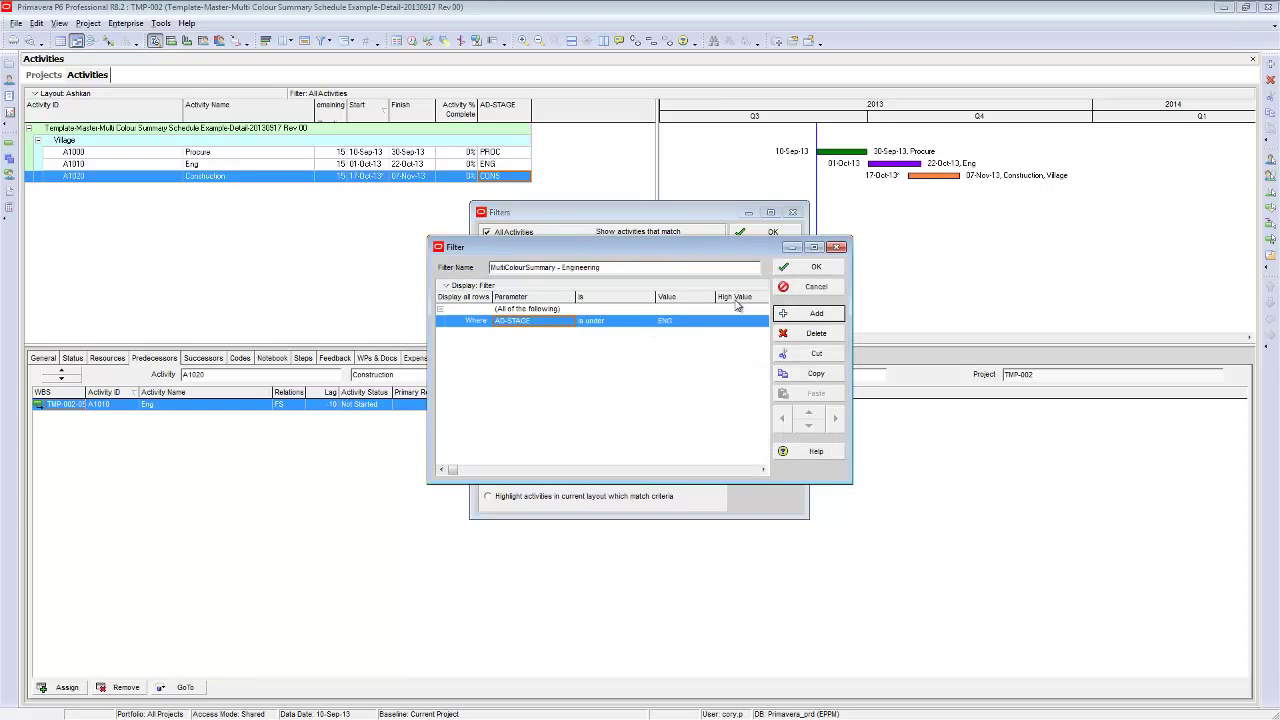
pyautogui.click(805, 267)
pyautogui.click(590, 424)
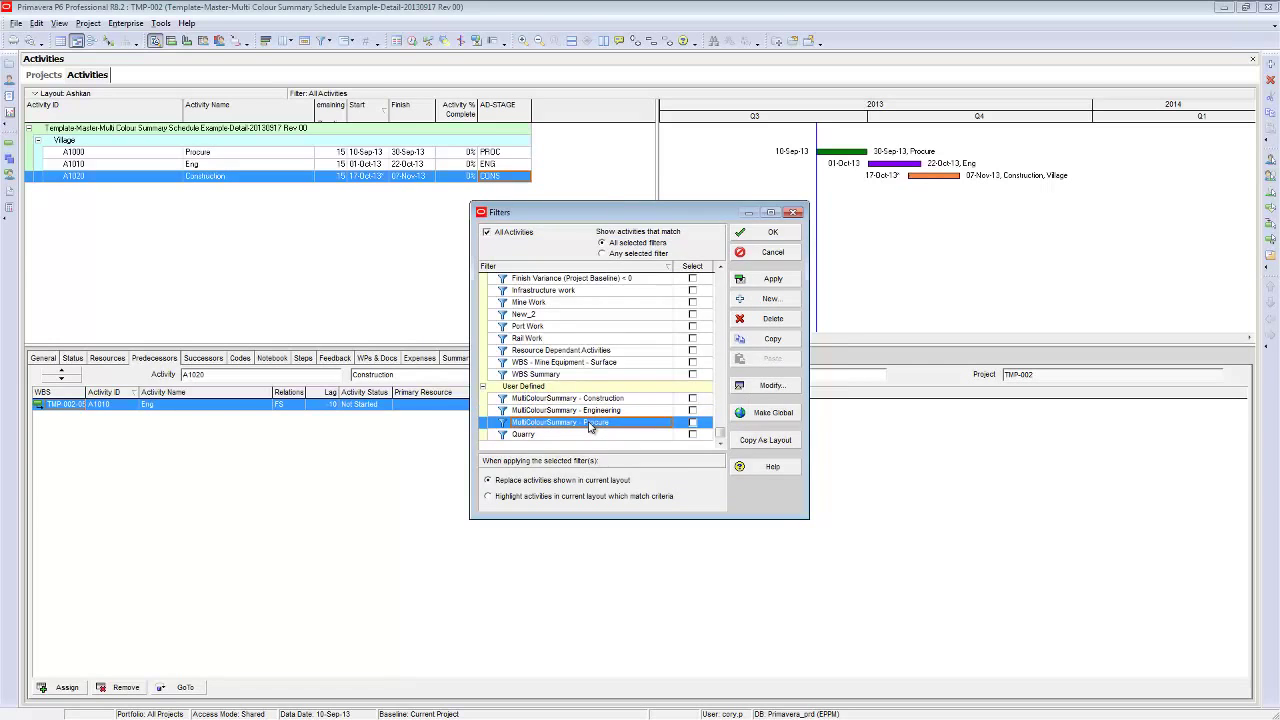
pyautogui.doubleClick(590, 424)
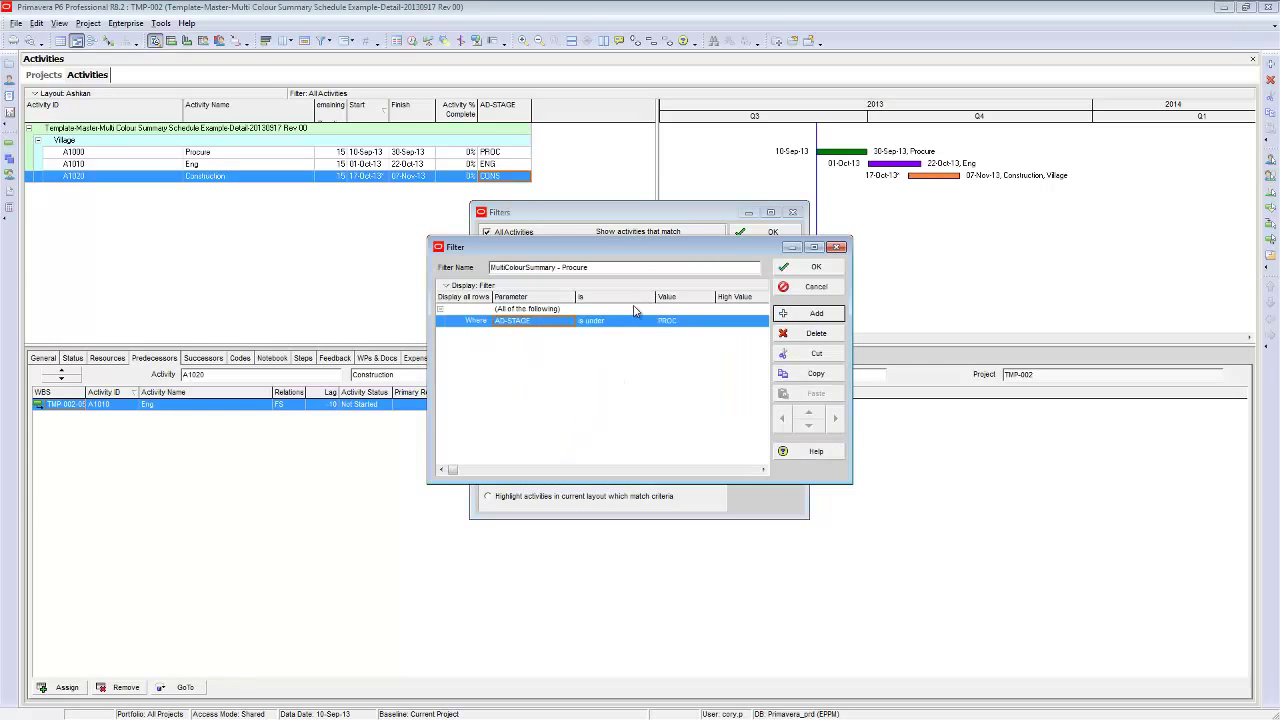
pyautogui.click(817, 268)
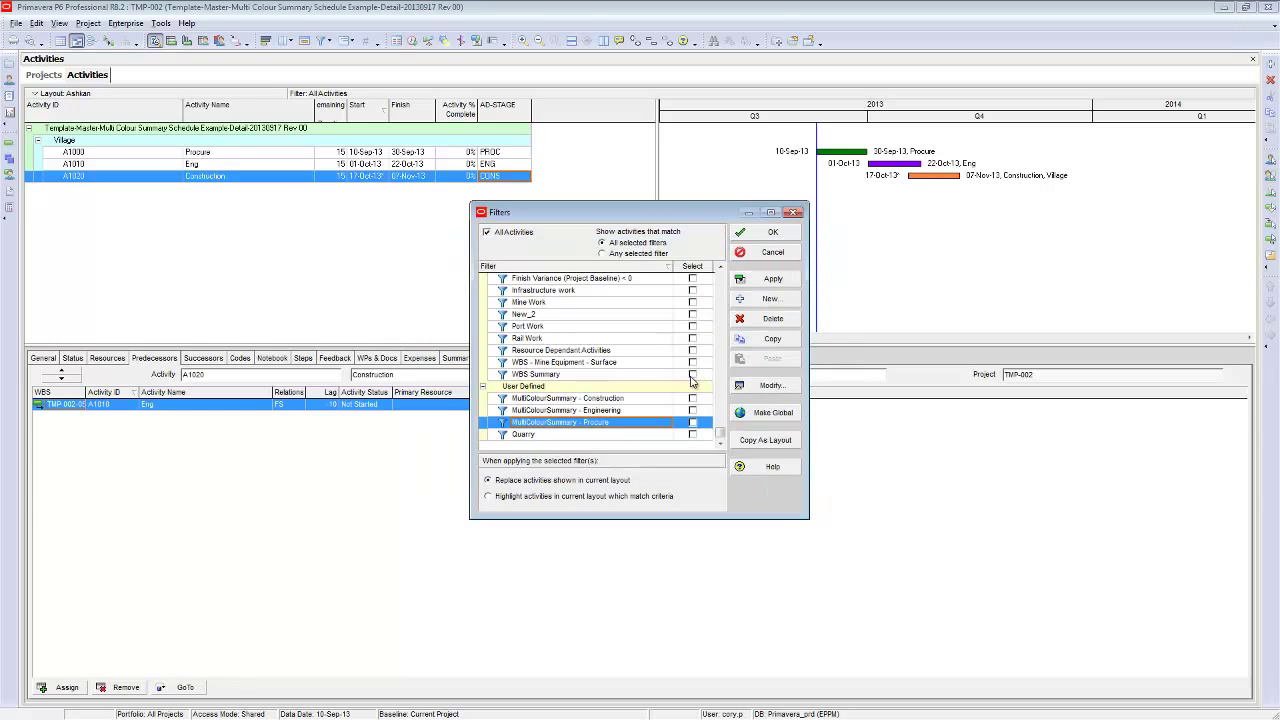
pyautogui.click(770, 234)
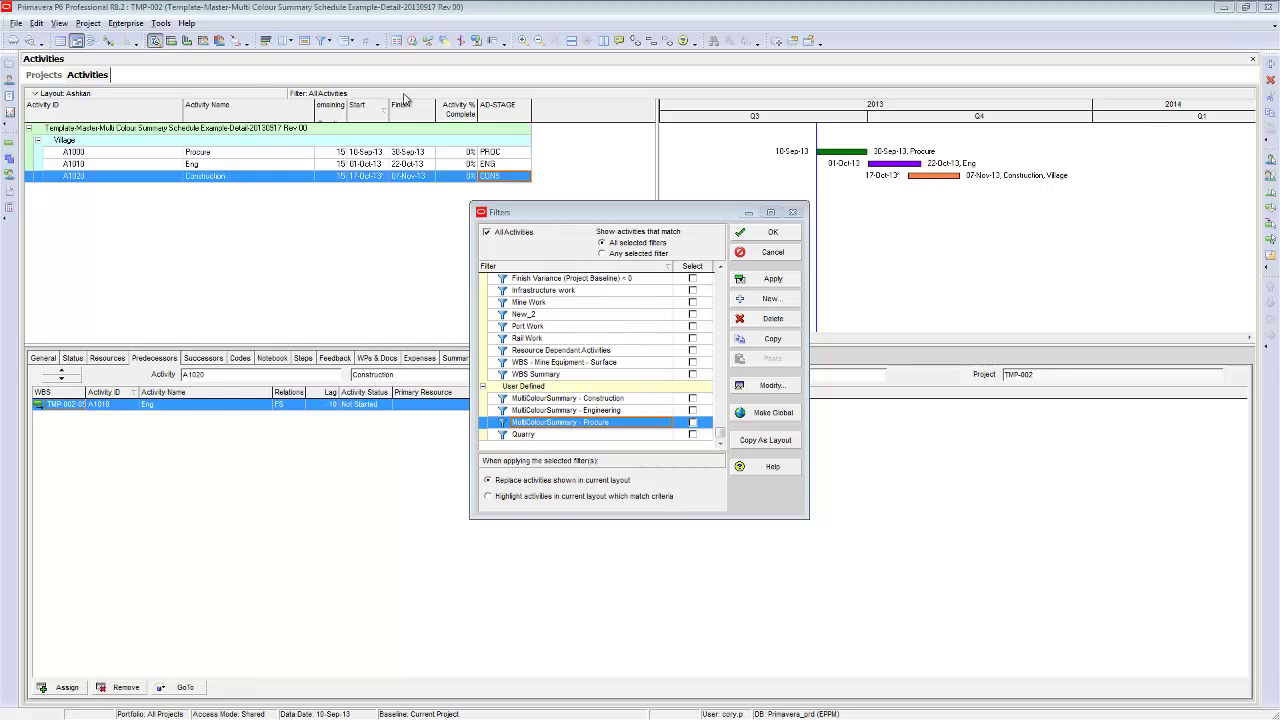
pyautogui.click(772, 252)
# - Open the Gantt bar definitions, add a new bar below the MultiColourSummary bars and delete it again
pyautogui.click(266, 42)
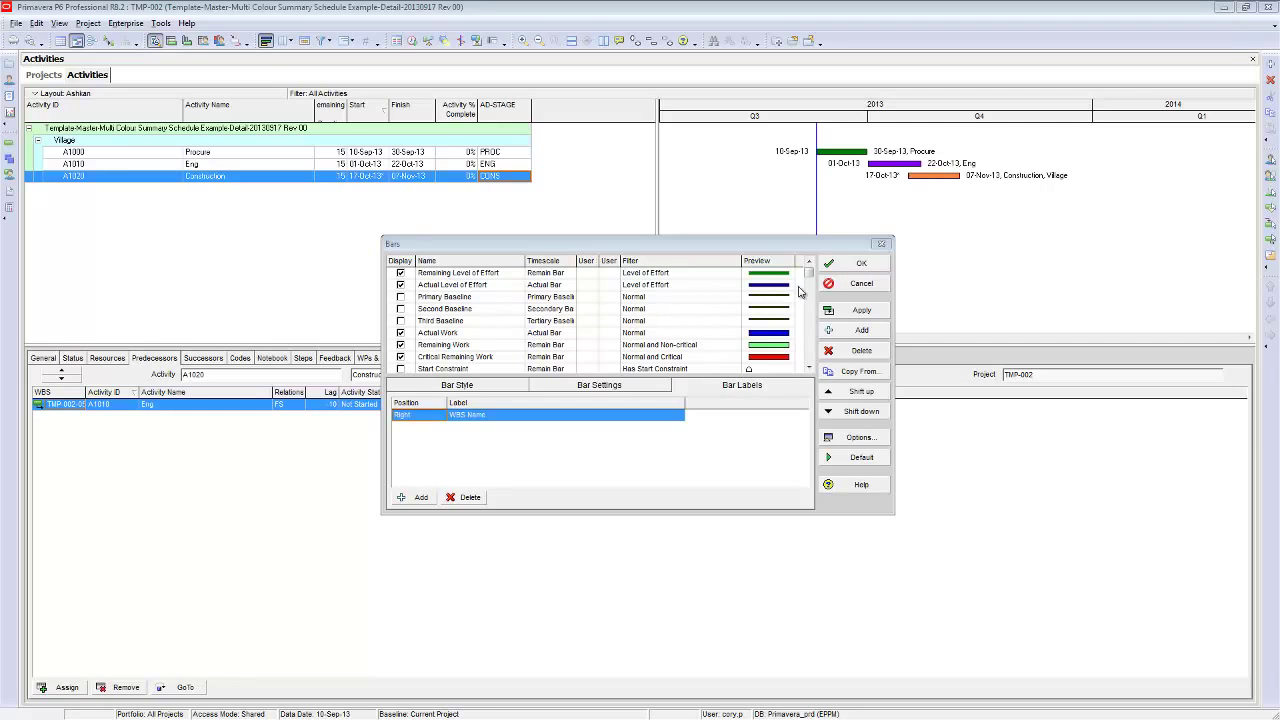
pyautogui.click(845, 332)
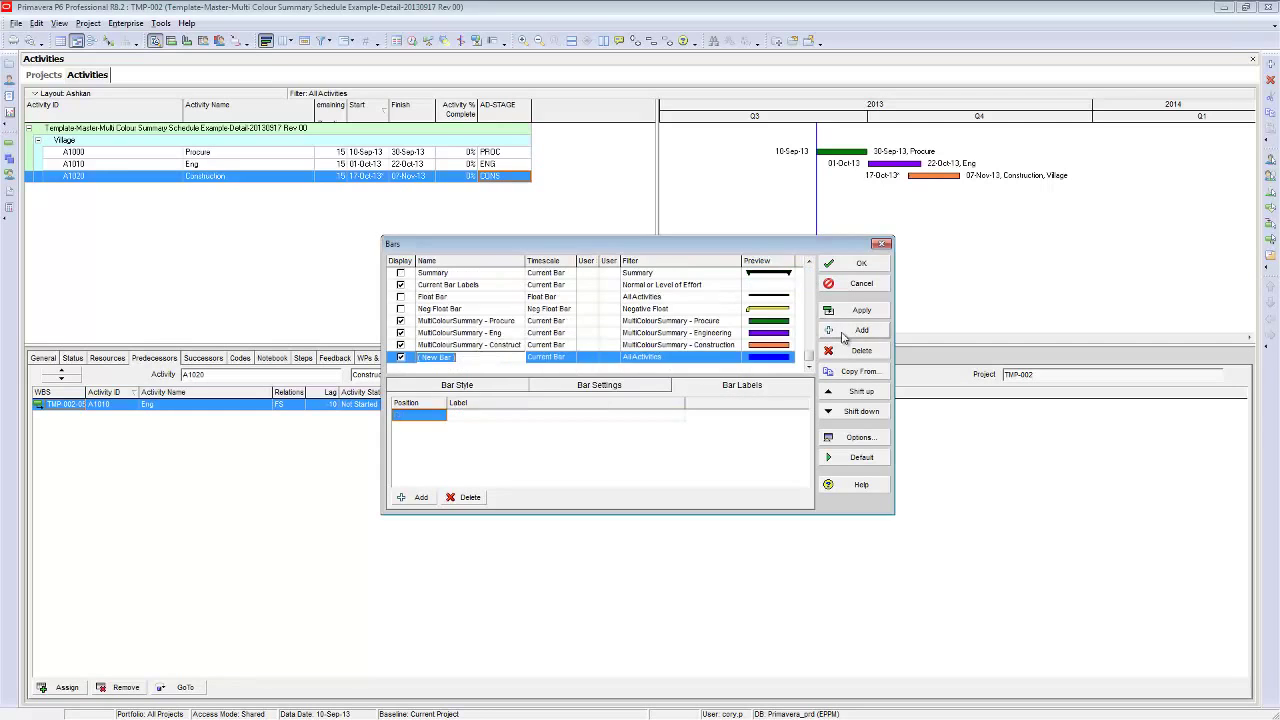
pyautogui.click(475, 357)
pyautogui.click(537, 346)
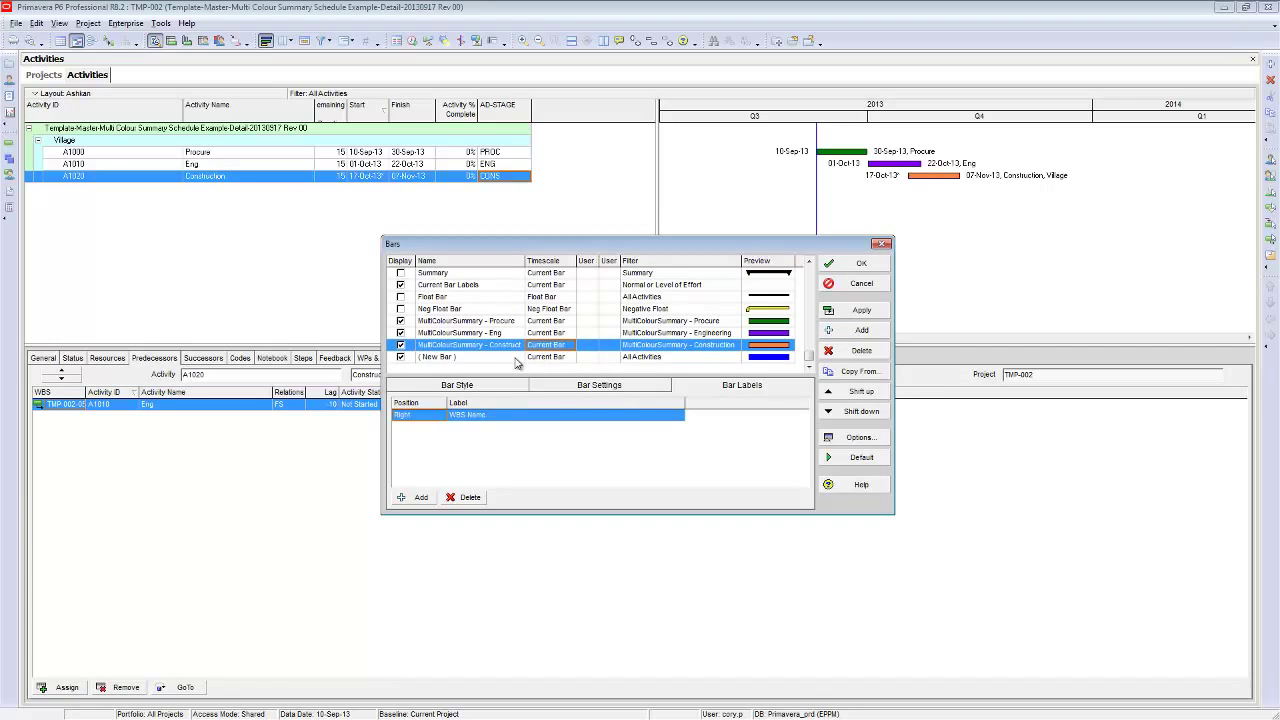
pyautogui.click(515, 357)
pyautogui.click(856, 350)
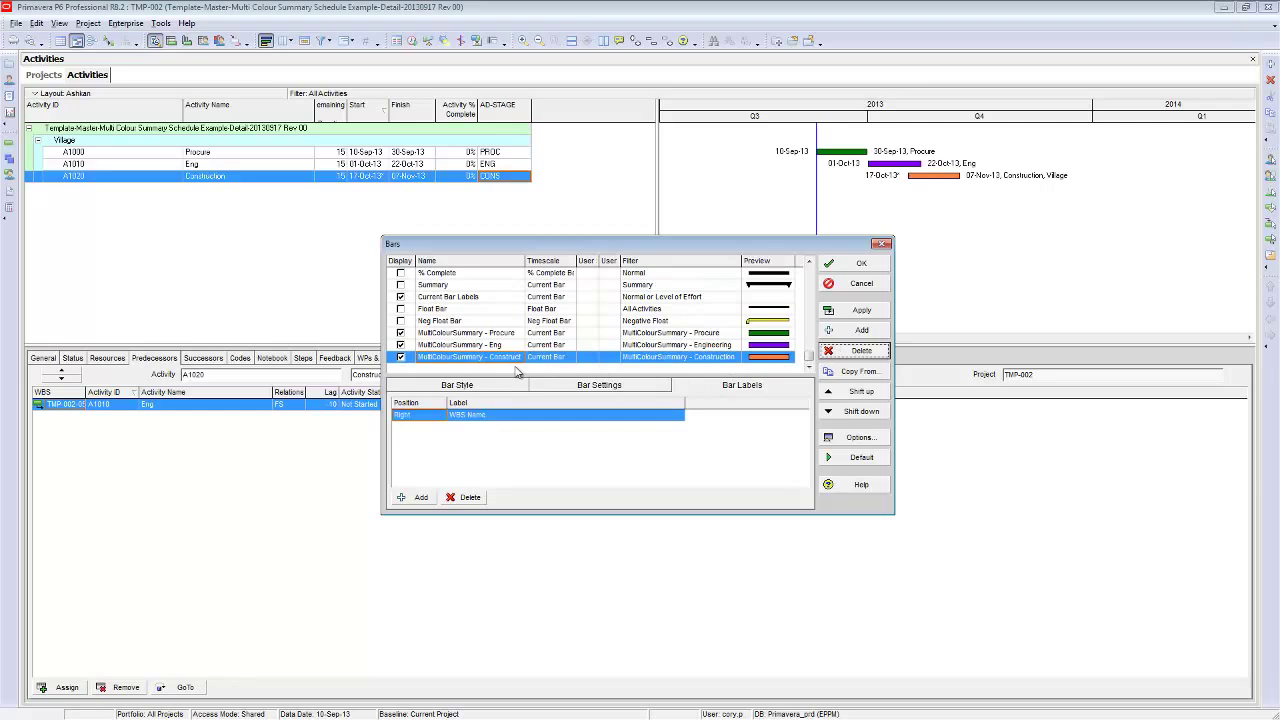
# - Examine the filters, style and colours of the MultiColourSummary bars for Procure, Eng and Construction
pyautogui.click(448, 335)
pyautogui.click(448, 346)
pyautogui.click(447, 359)
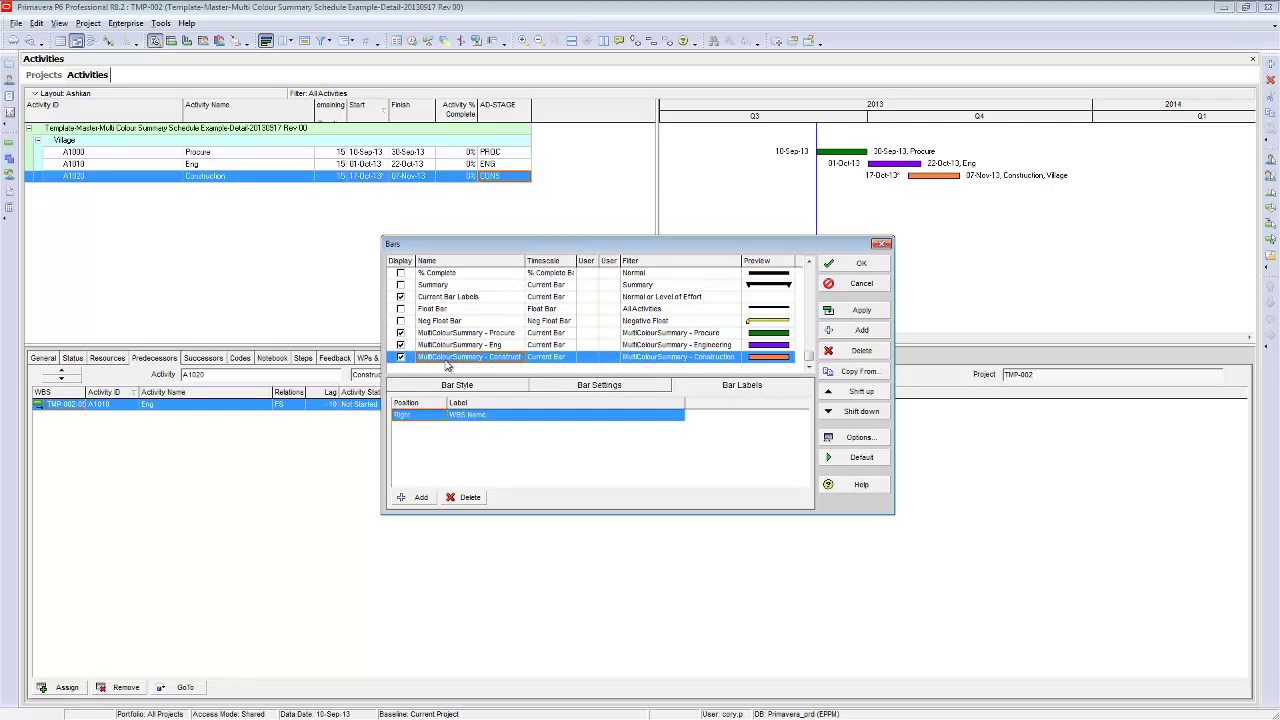
pyautogui.click(446, 333)
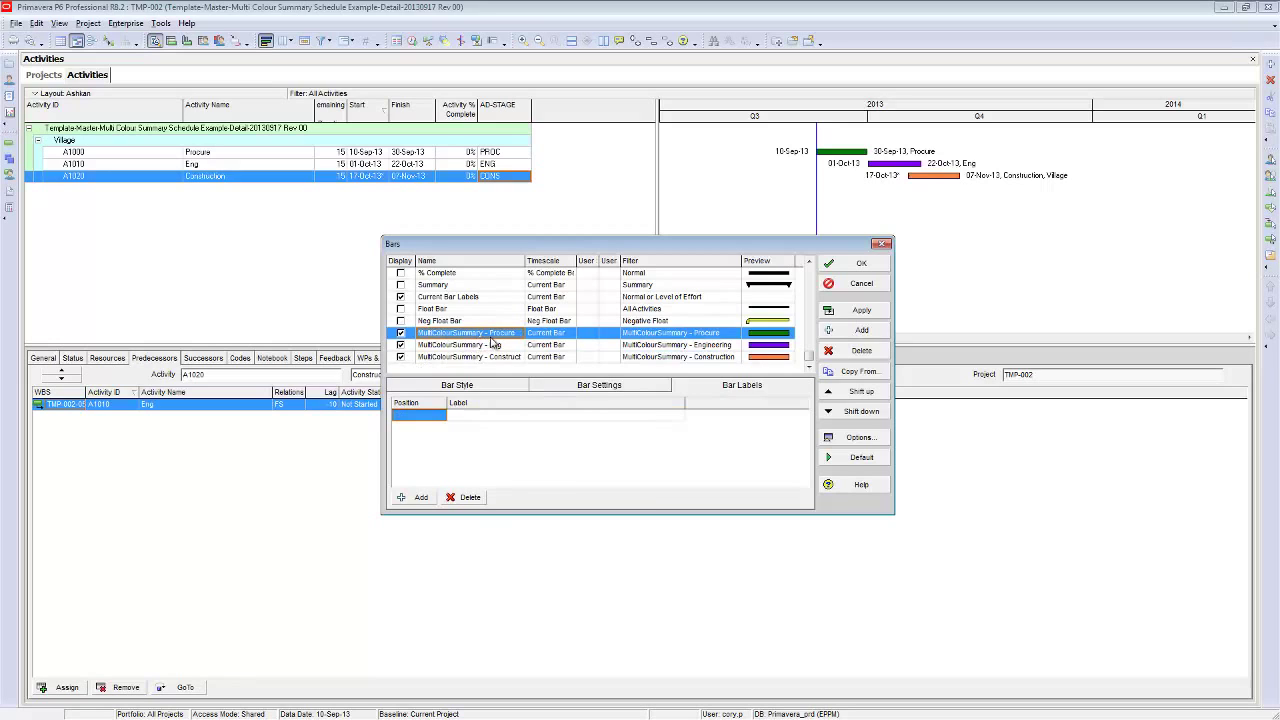
pyautogui.click(460, 387)
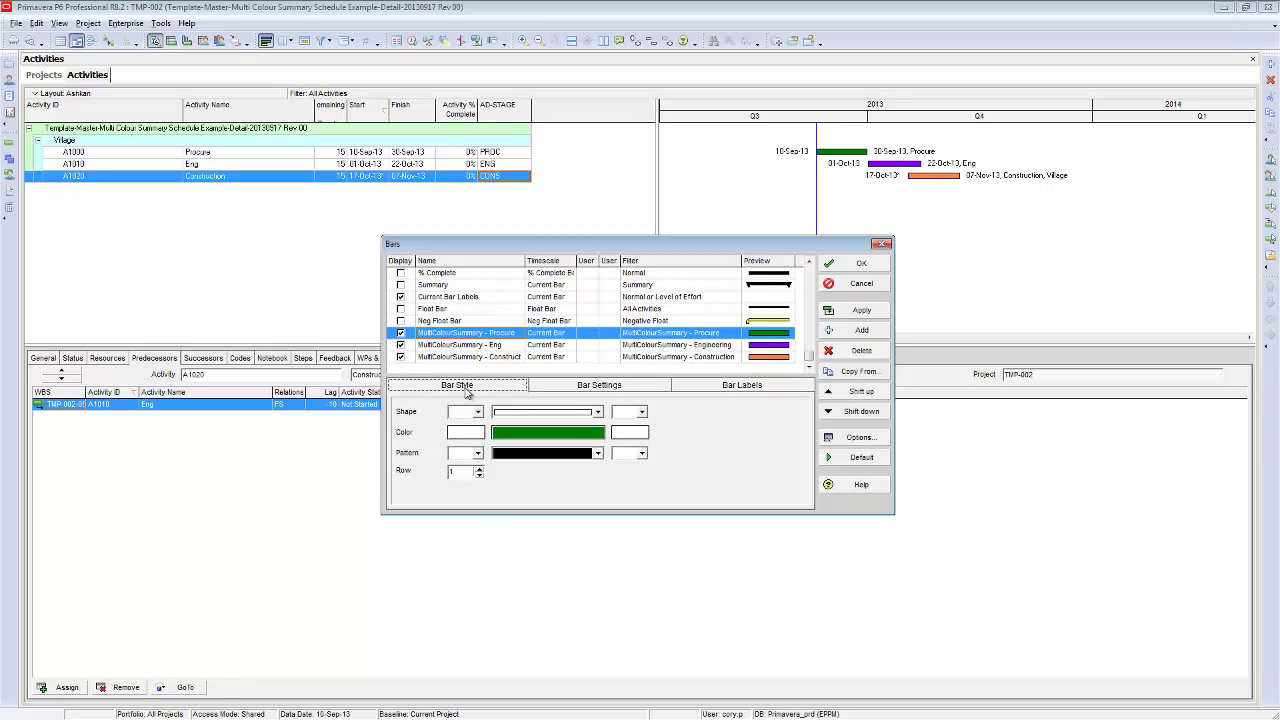
pyautogui.click(762, 344)
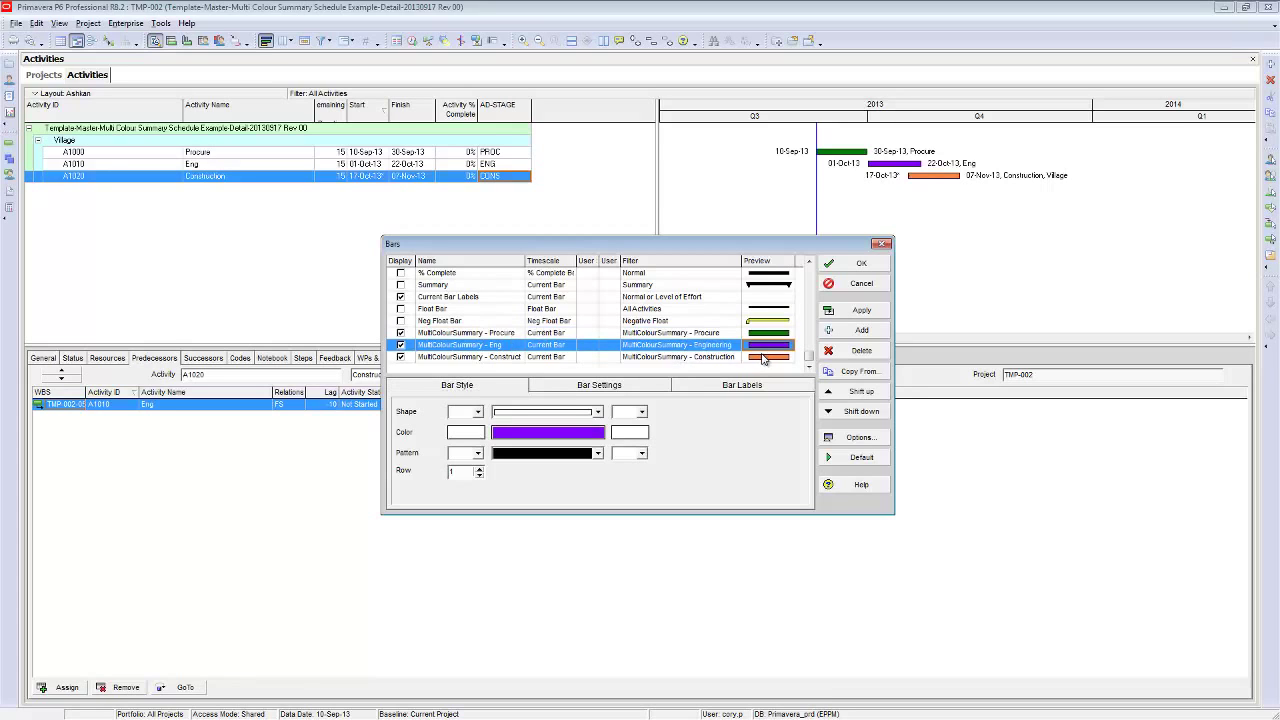
pyautogui.click(763, 357)
pyautogui.click(766, 332)
pyautogui.click(767, 345)
# - Turn on the display of the Summary bar and apply it to the Gantt chart
pyautogui.click(403, 286)
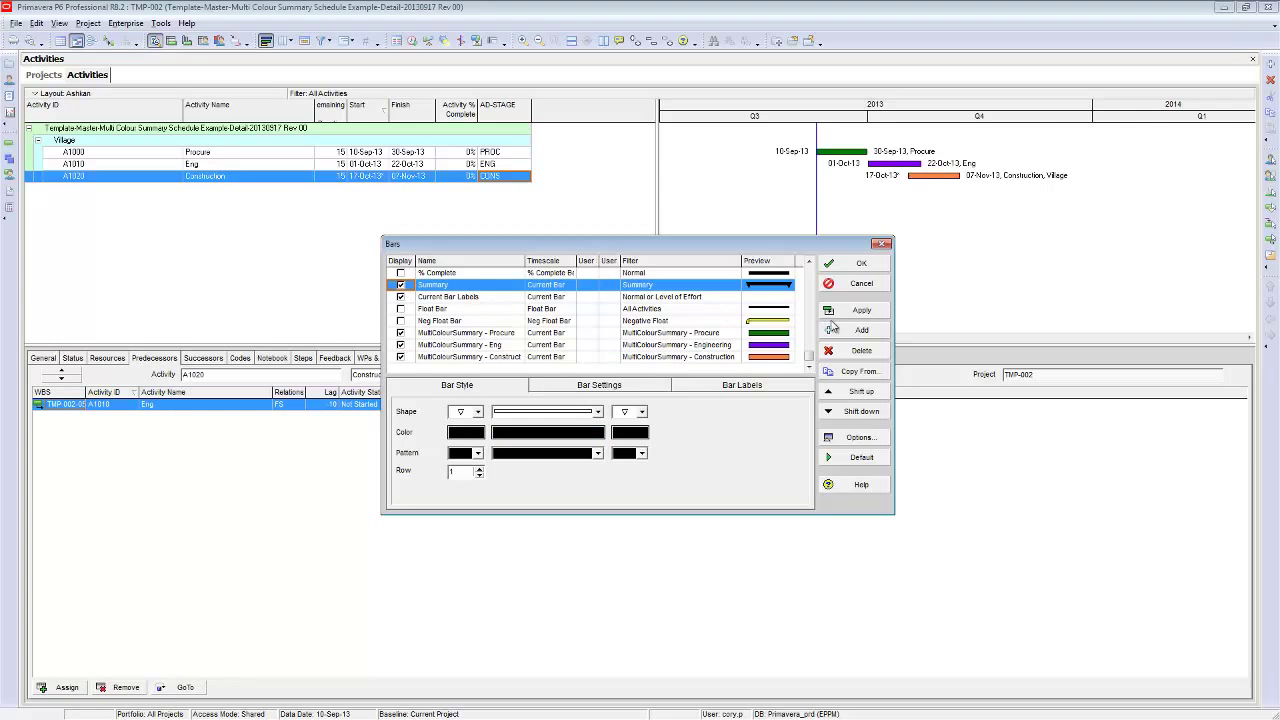
pyautogui.click(861, 310)
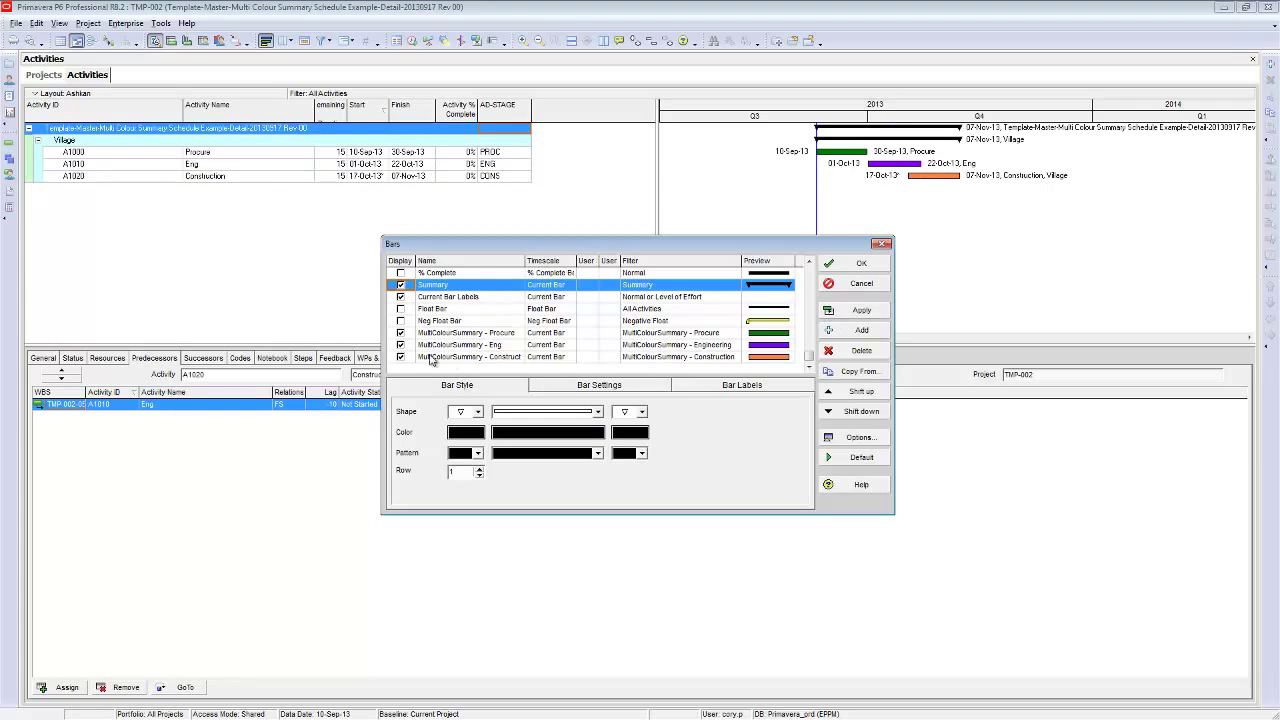
# - Turn off the display of the Summary bar and apply the change to the Gantt chart
pyautogui.click(401, 285)
pyautogui.click(861, 310)
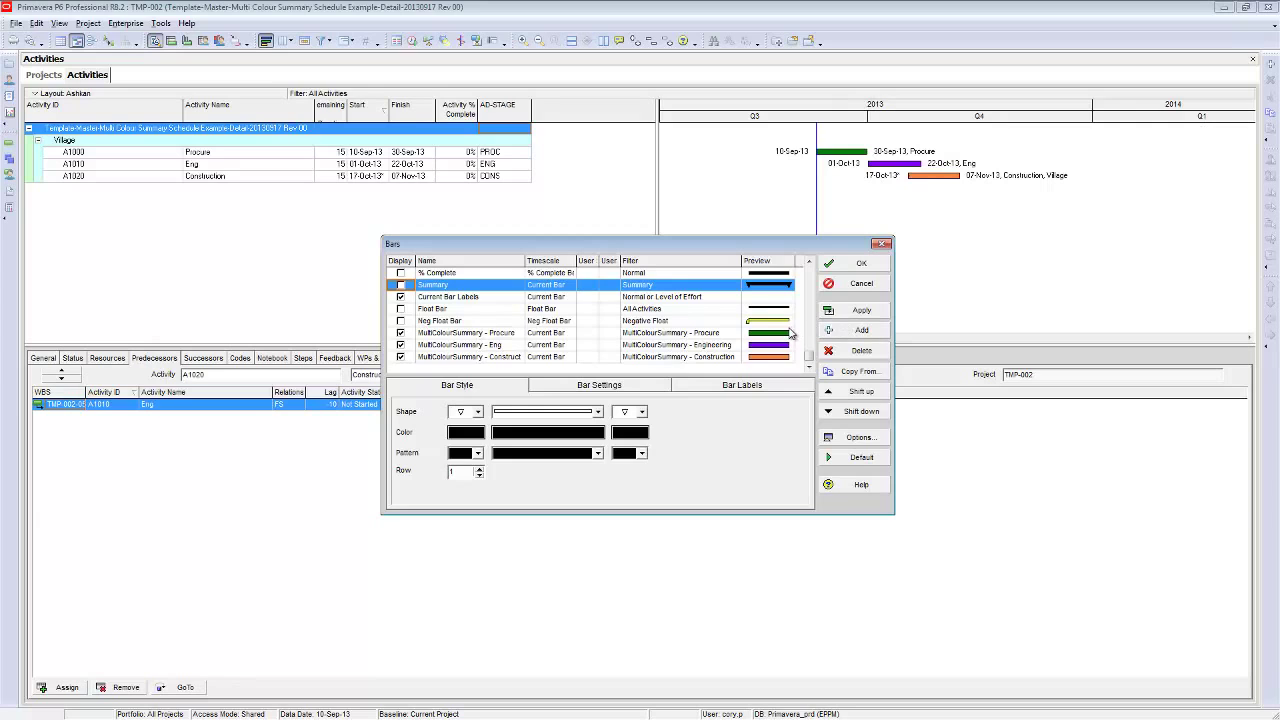
# - Open the filter selection for the MultiColourSummary - Procure bar, check its user-defined filter of the same name, and accept the selection
pyautogui.click(656, 333)
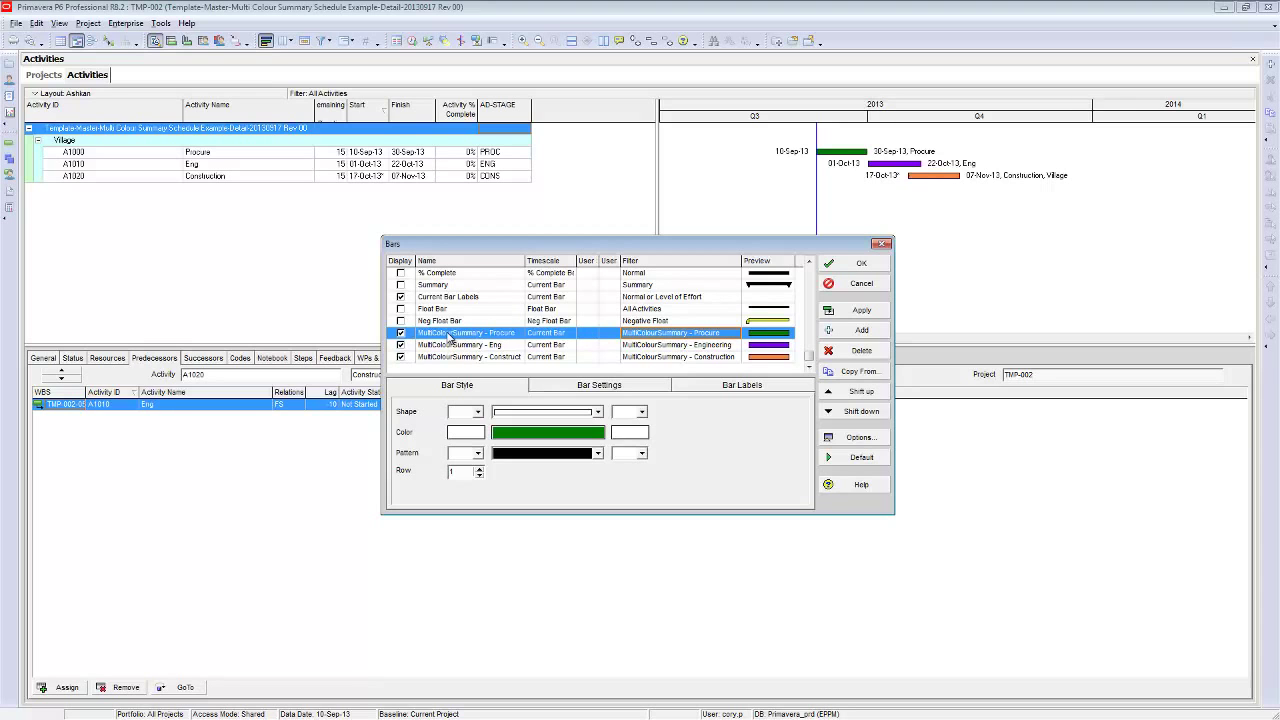
pyautogui.click(641, 340)
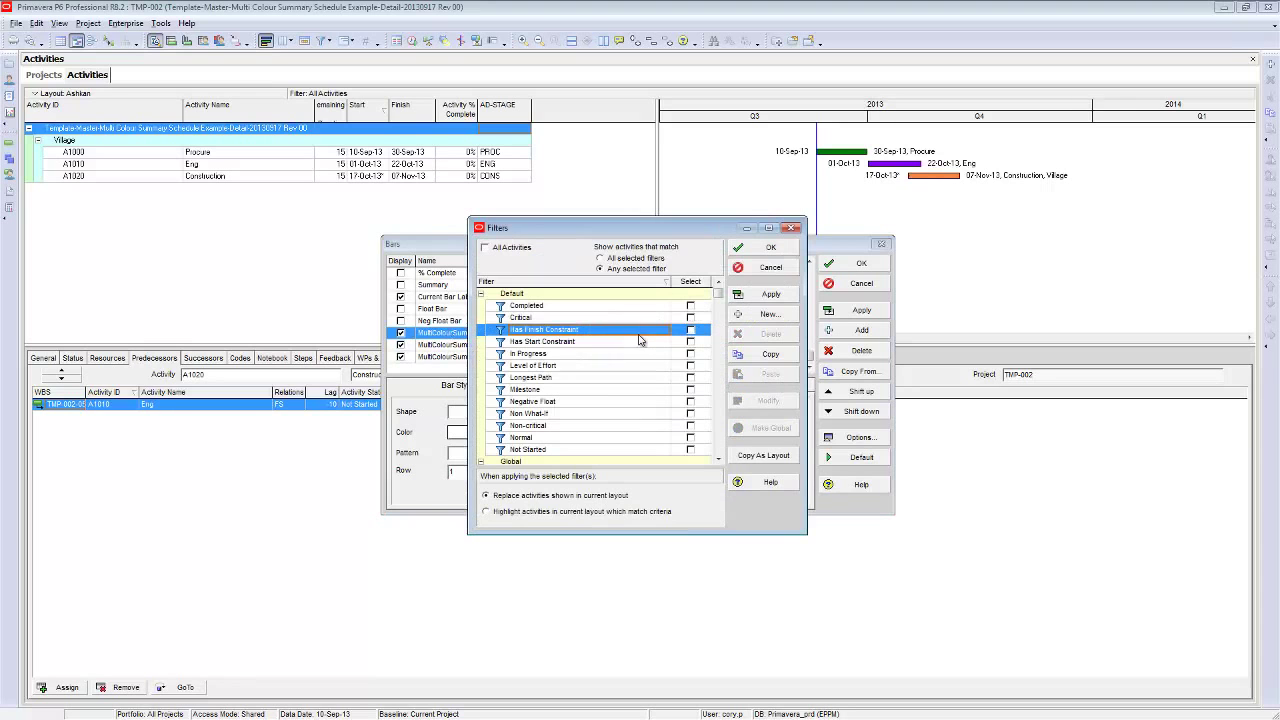
pyautogui.scroll(-3, 720, 371)
pyautogui.scroll(-3, 720, 371)
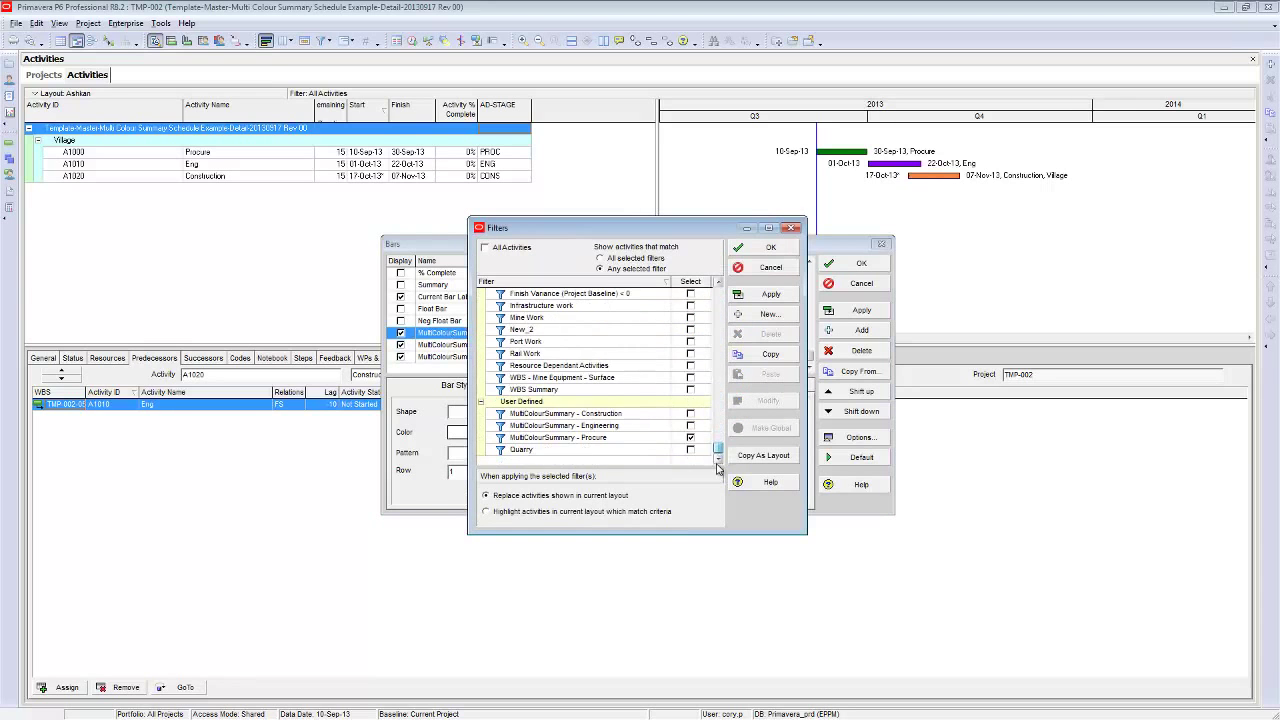
pyautogui.click(690, 437)
pyautogui.moveTo(636, 228); pyautogui.dragTo(929, 204)
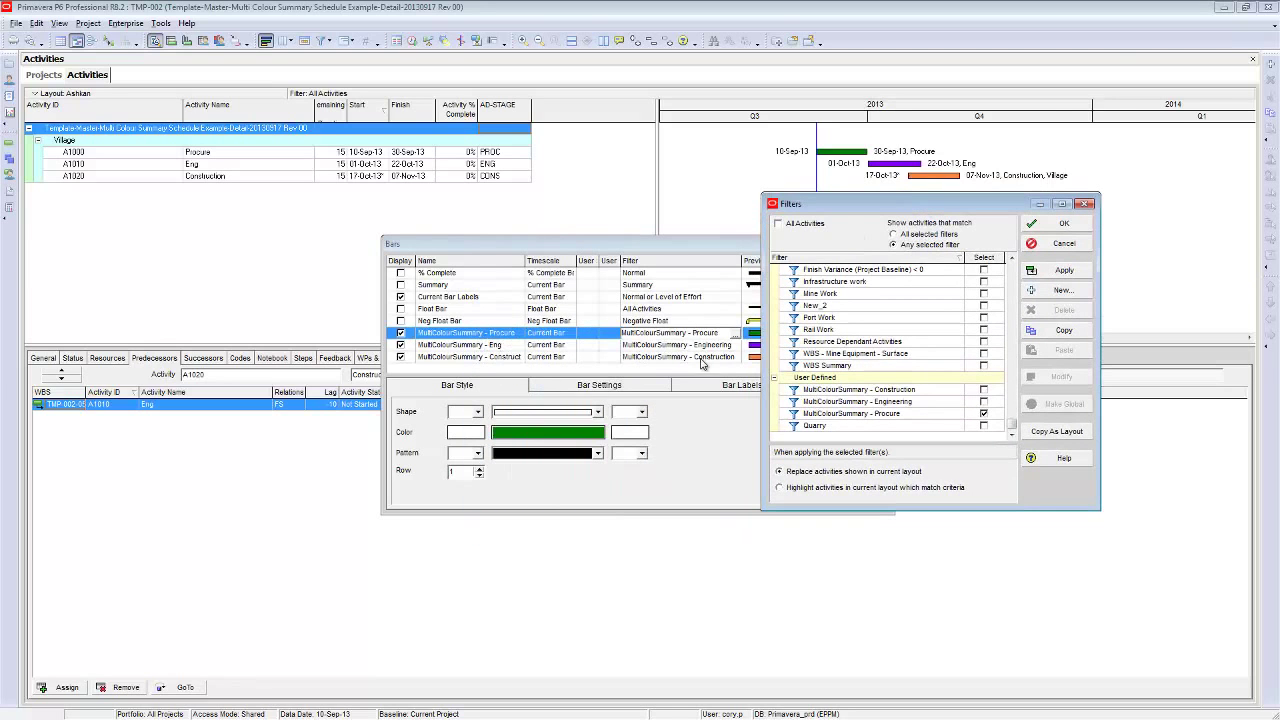
pyautogui.click(1052, 226)
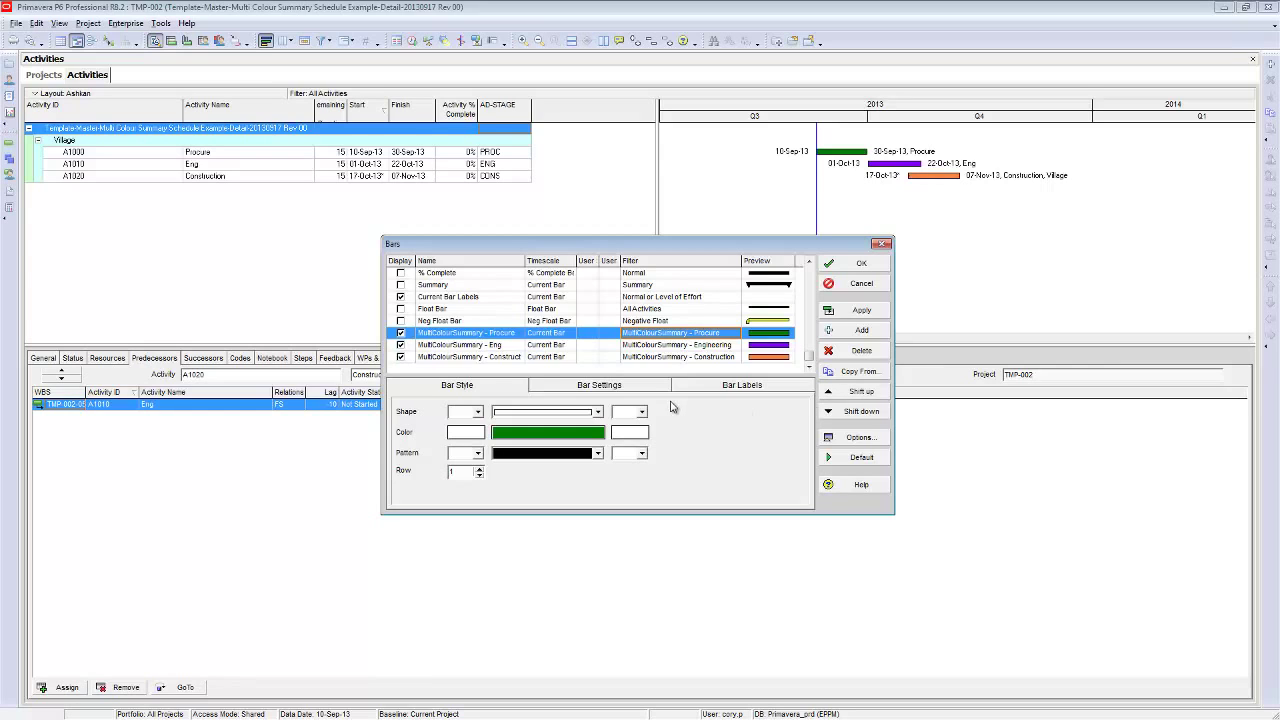
# - Compare the bar style and colour settings of the MultiColourSummary bars for Procure, Eng and Construction
pyautogui.click(464, 346)
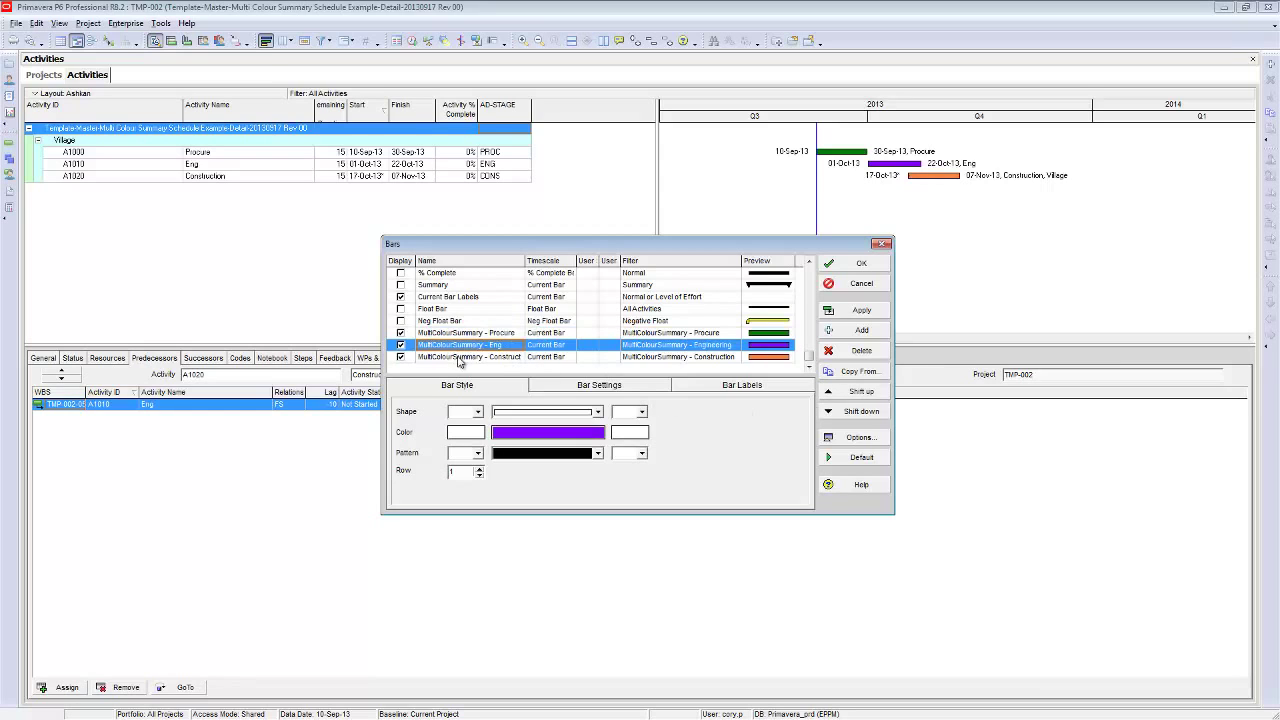
pyautogui.click(460, 357)
pyautogui.click(455, 334)
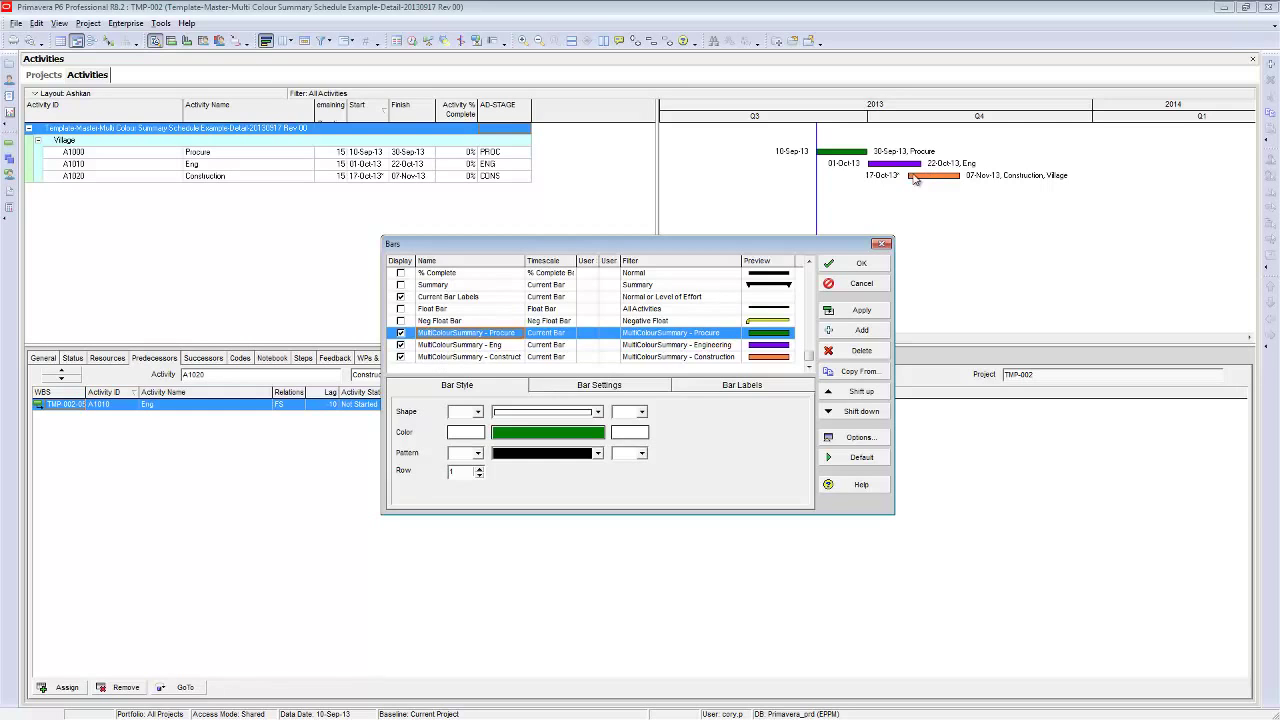
pyautogui.click(780, 356)
pyautogui.click(772, 345)
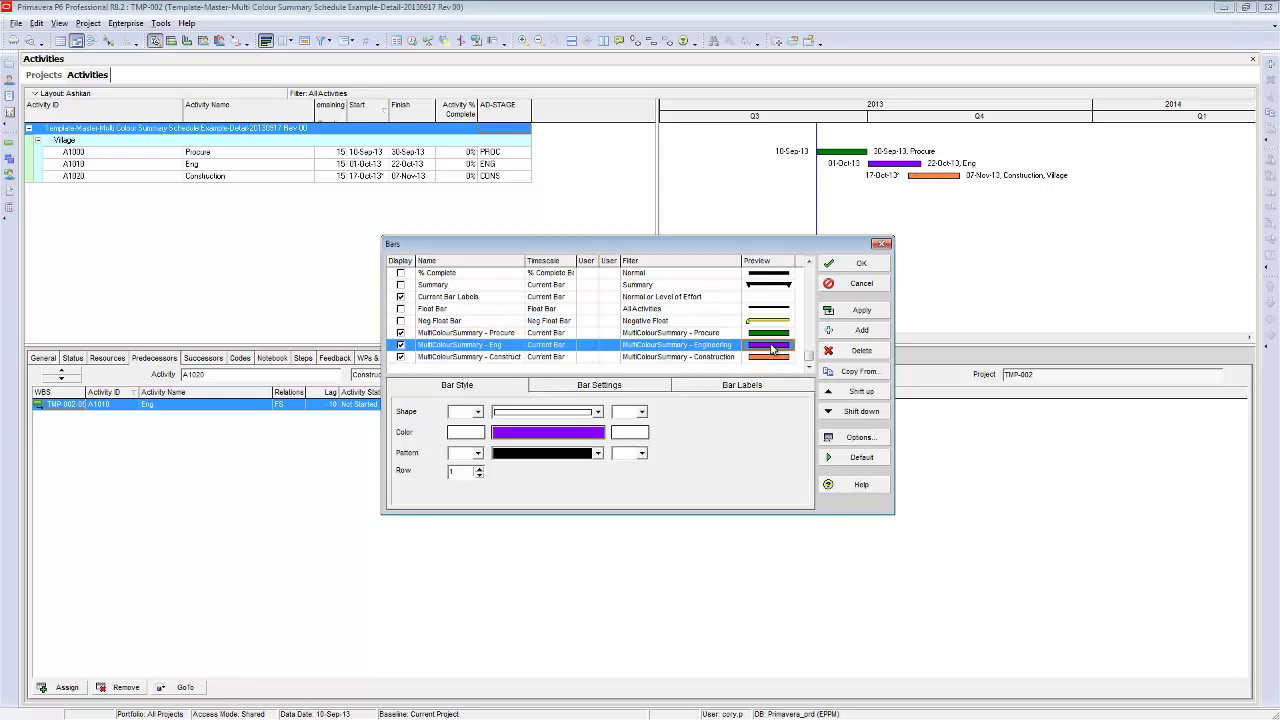
pyautogui.click(772, 357)
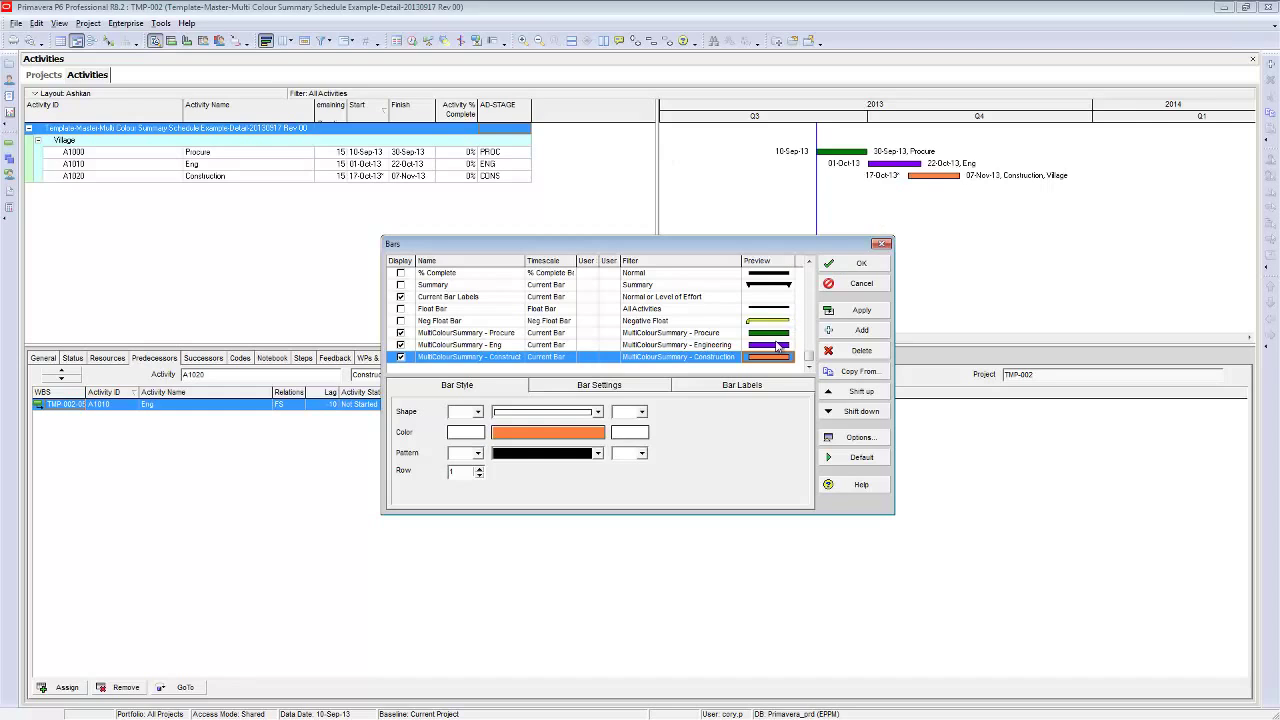
pyautogui.click(772, 344)
pyautogui.click(772, 333)
pyautogui.click(769, 346)
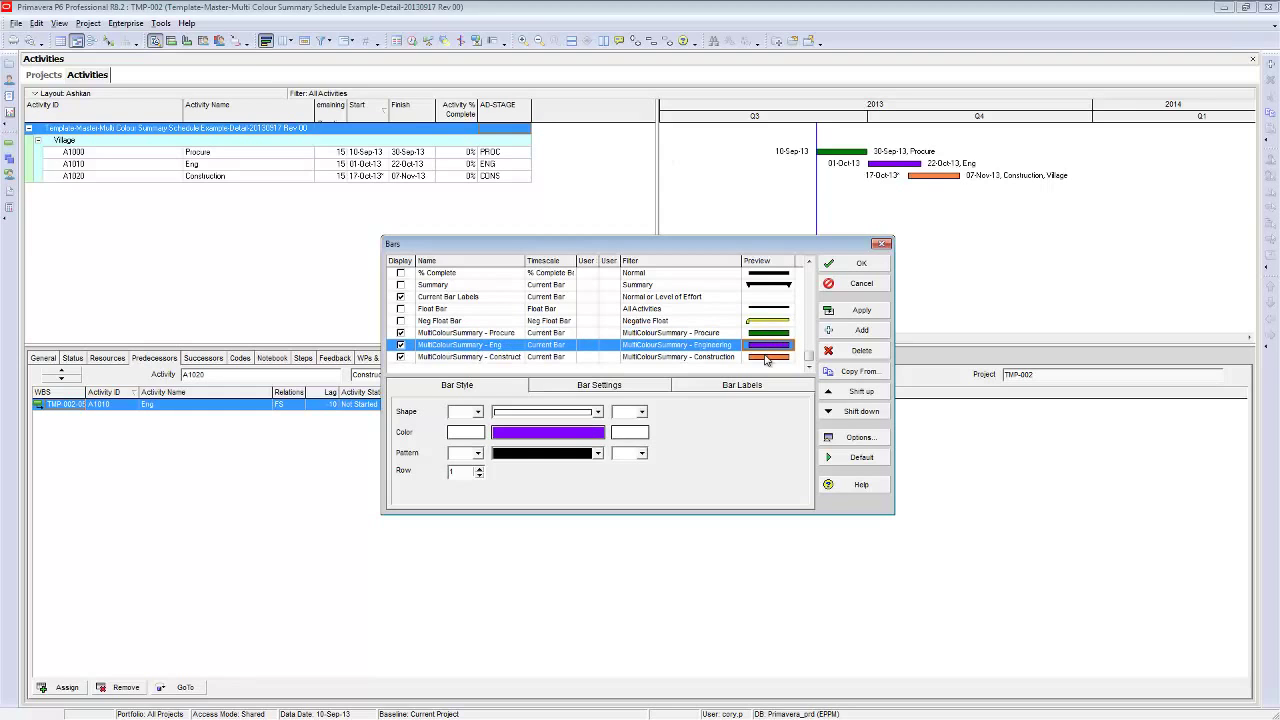
pyautogui.click(766, 357)
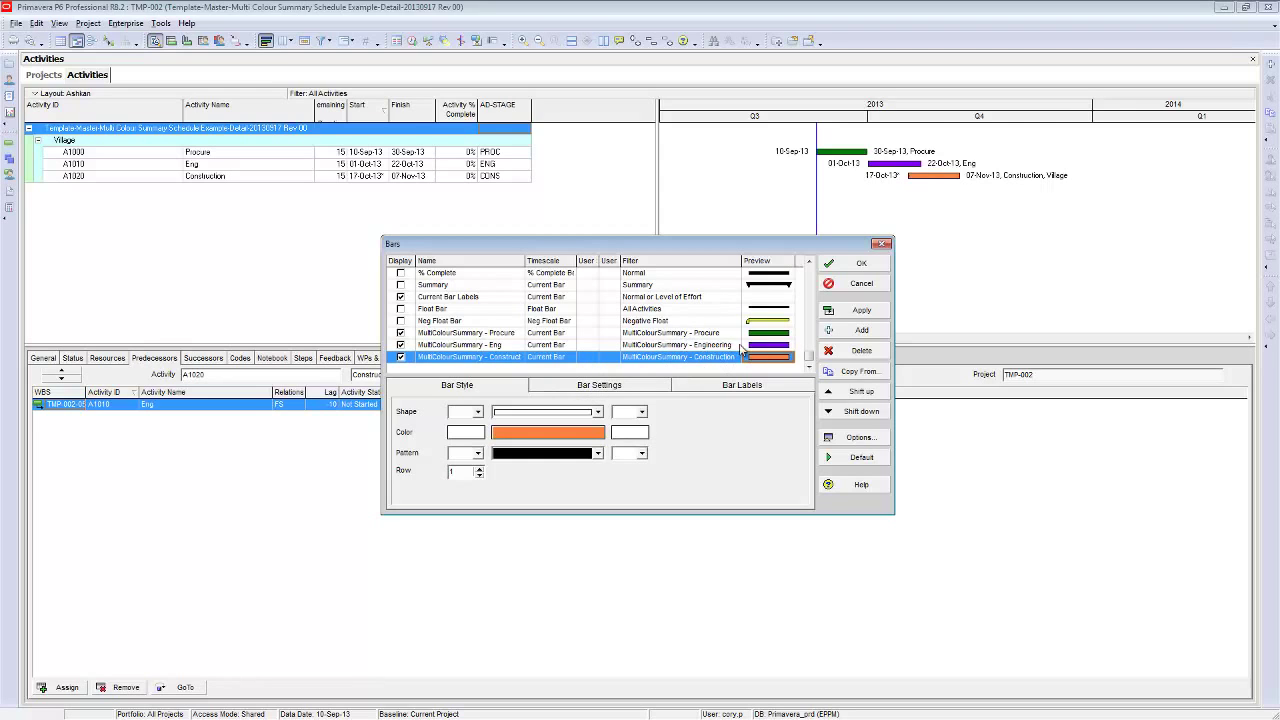
# - Review the bar labels of the three MultiColourSummary bars, and accept the bar definitions
pyautogui.click(486, 334)
pyautogui.click(710, 386)
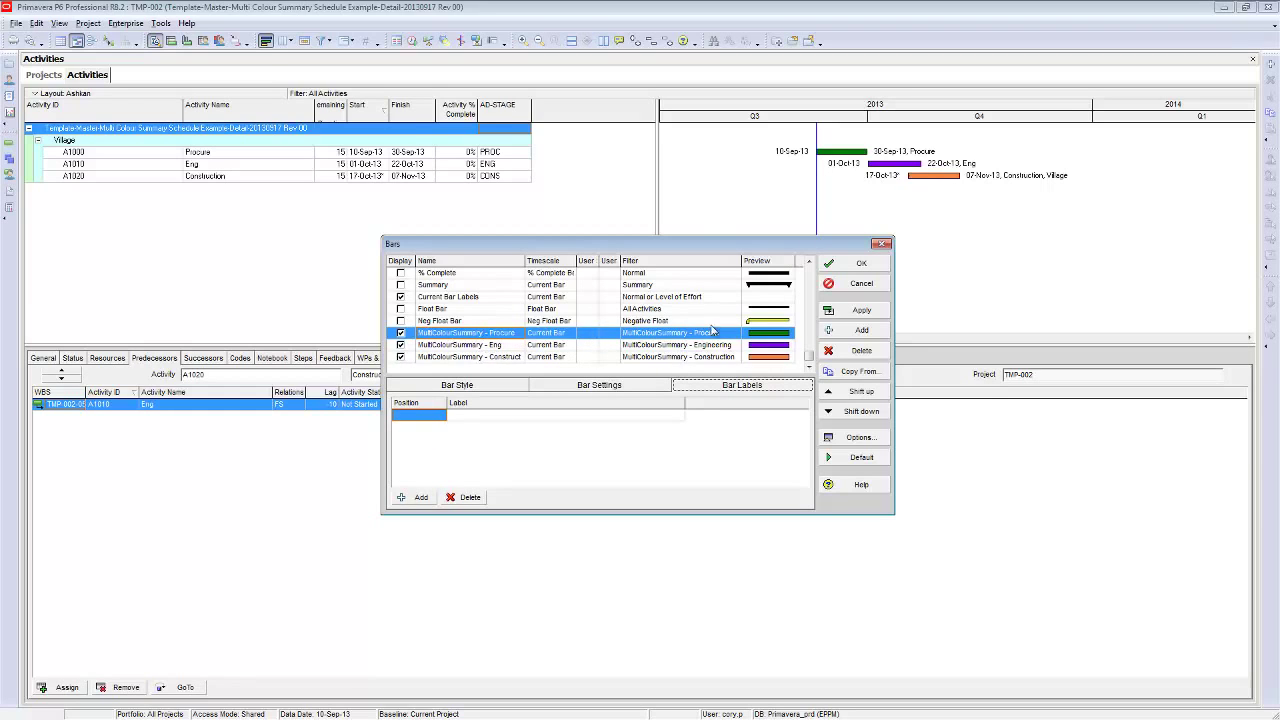
pyautogui.click(474, 346)
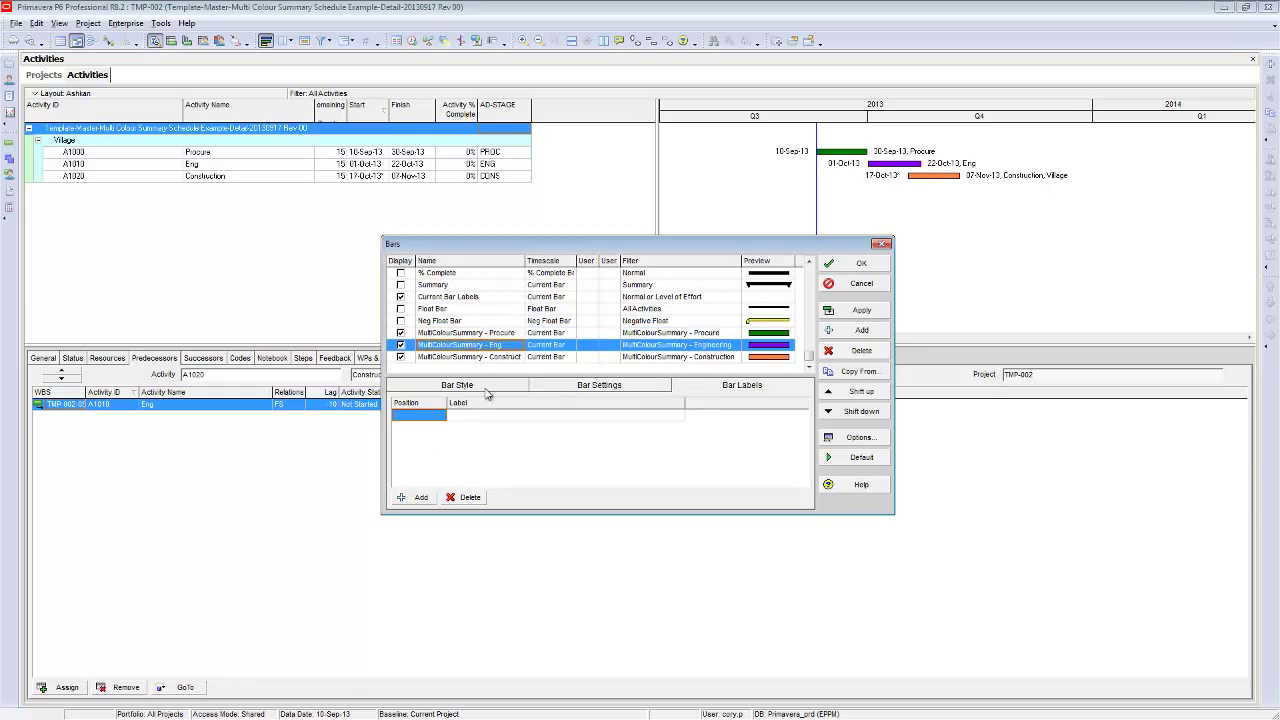
pyautogui.click(438, 358)
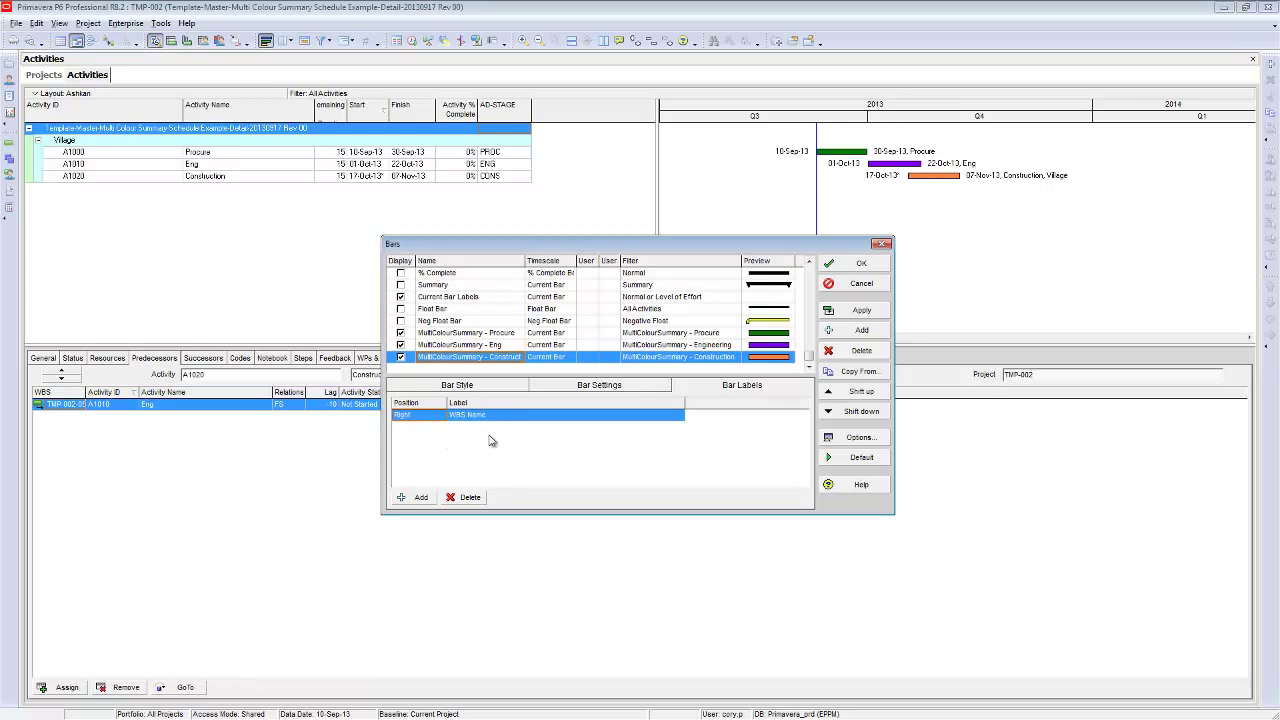
pyautogui.click(482, 334)
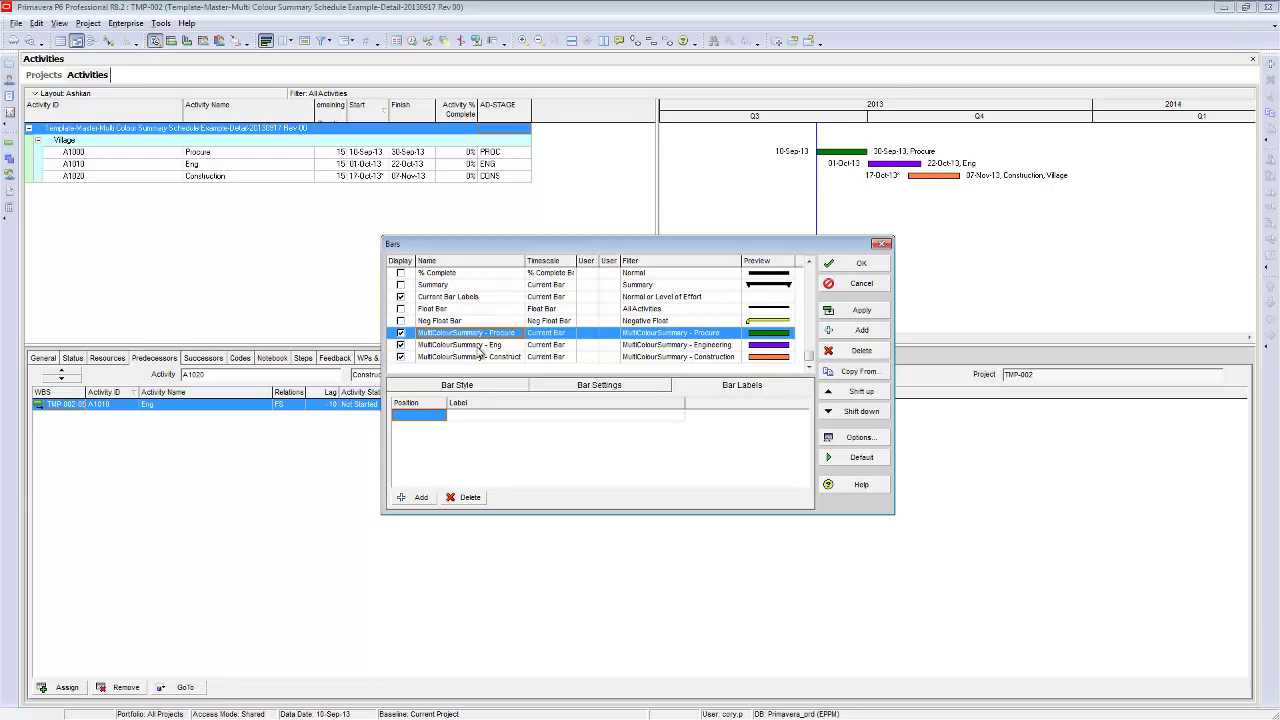
pyautogui.click(480, 347)
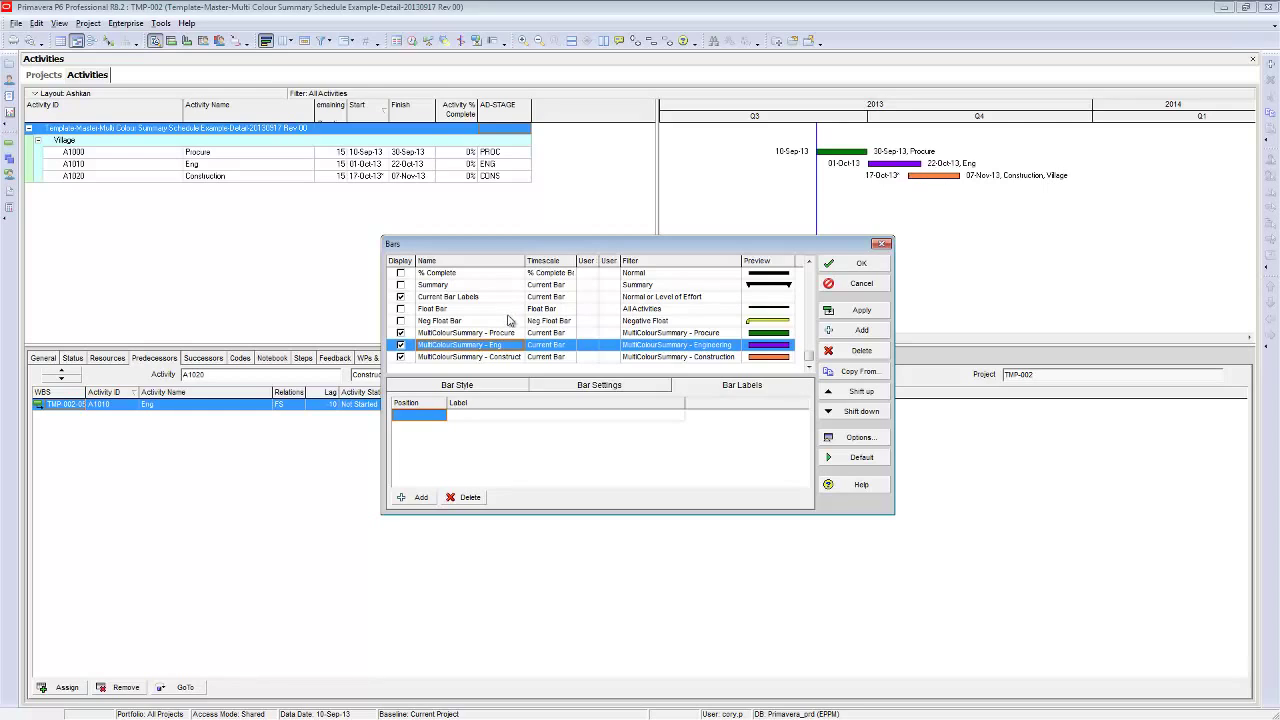
pyautogui.click(462, 358)
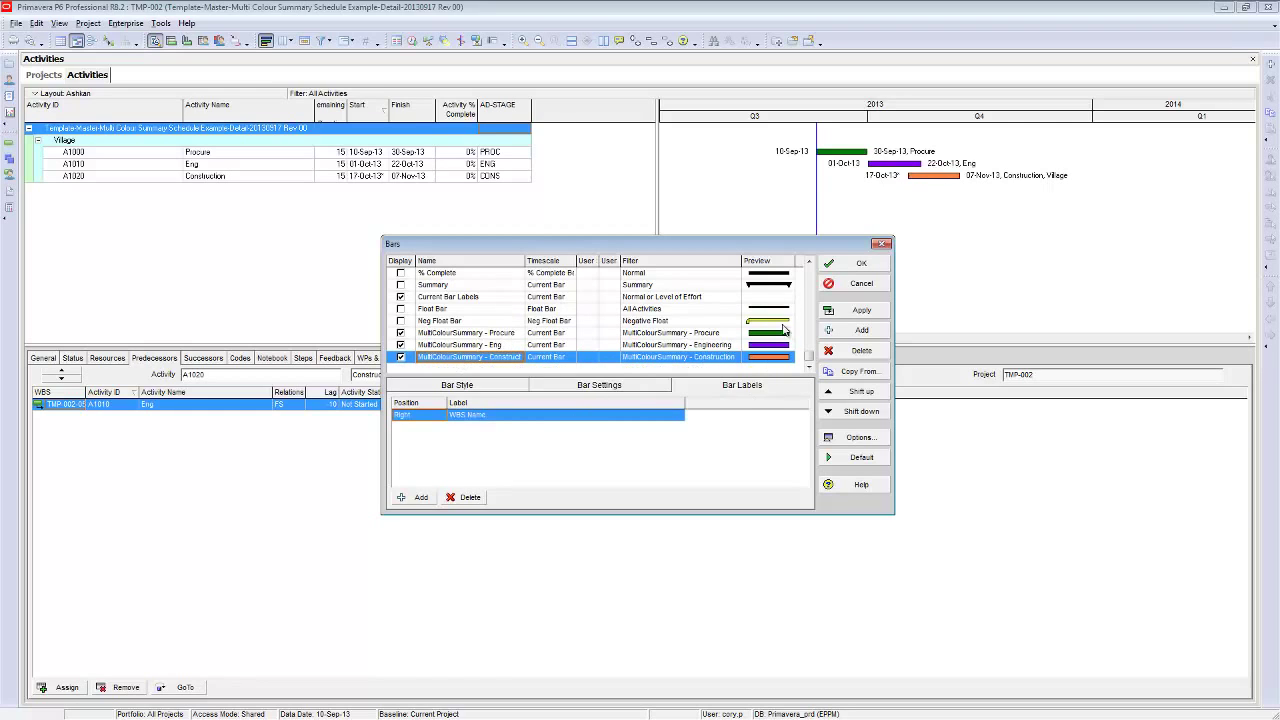
pyautogui.click(845, 266)
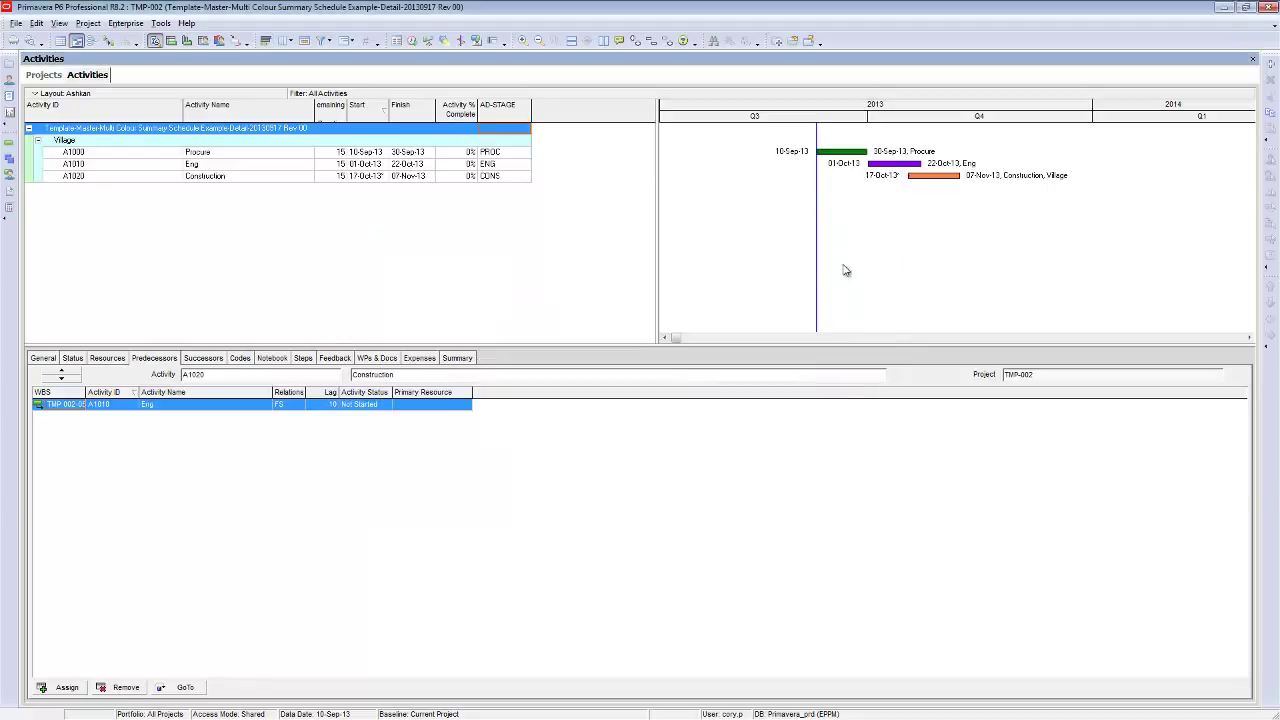